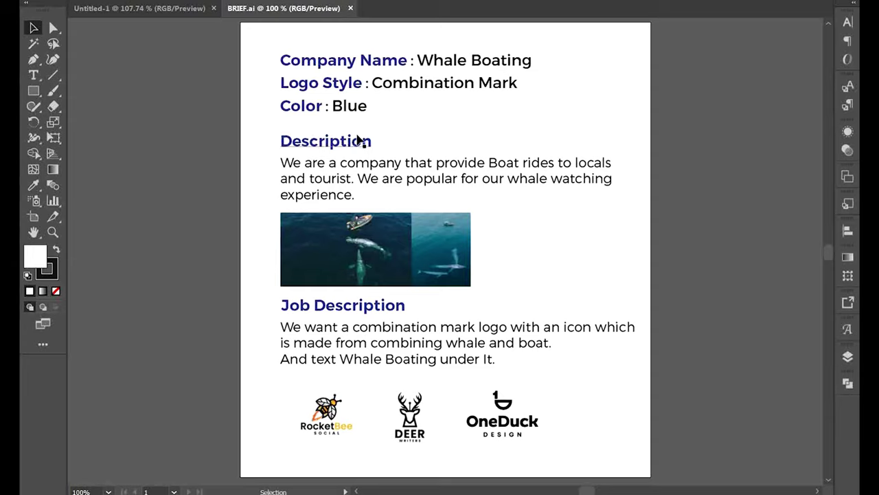
Mark up the sketch page with brush strokes, circling the Whale Boating title
key("shift+b")
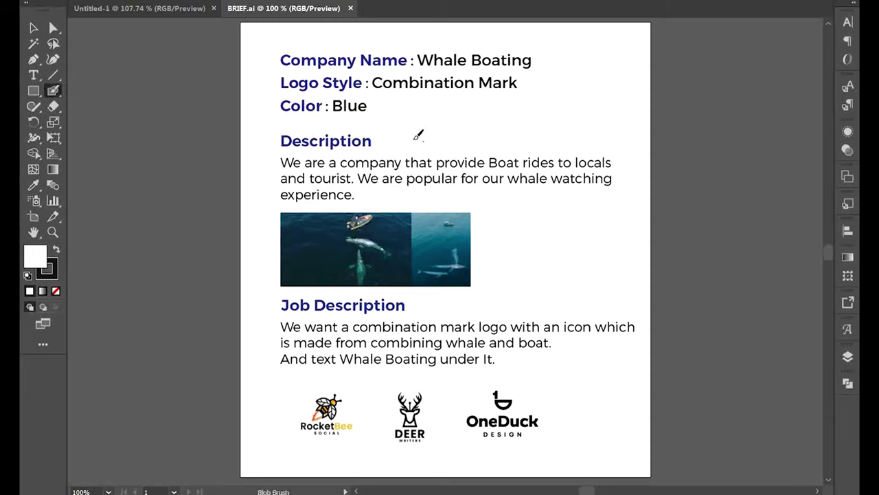
left_click_drag(485, 140, 487, 141)
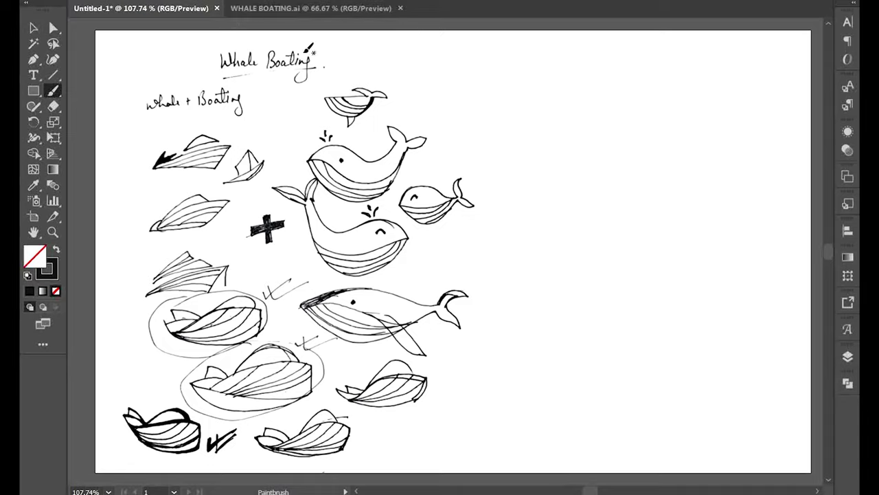
left_click_drag(308, 47, 294, 55)
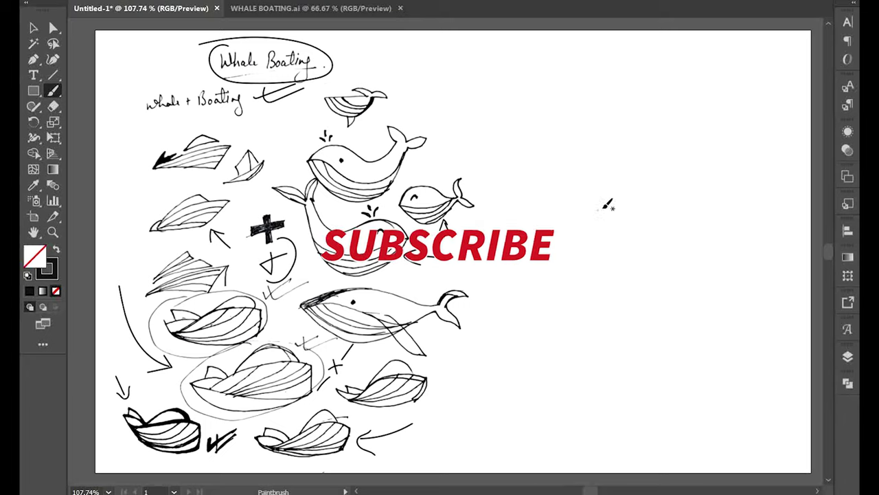
key("p")
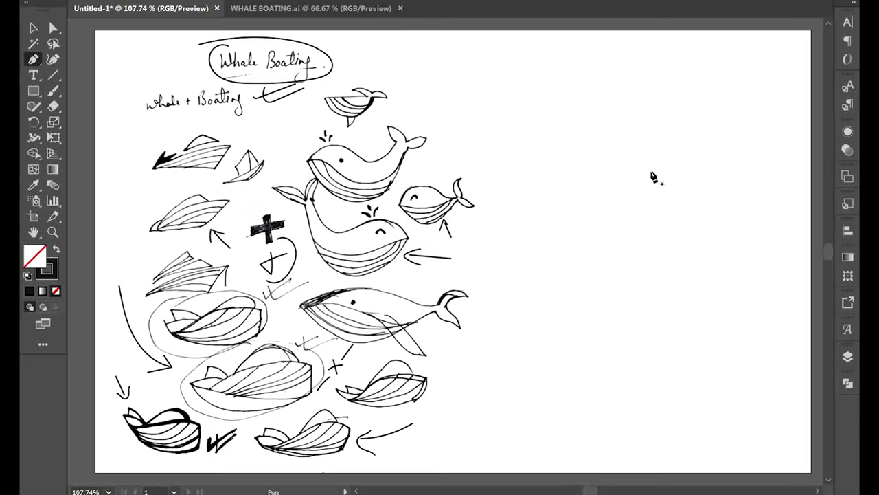
Draw a closed, pointed hull outline with curved top and bottom to the right of the sketches
left_click(583, 217)
left_click_drag(636, 197, 663, 182)
key("ctrl+z")
left_click(583, 217)
left_click_drag(636, 196, 663, 182)
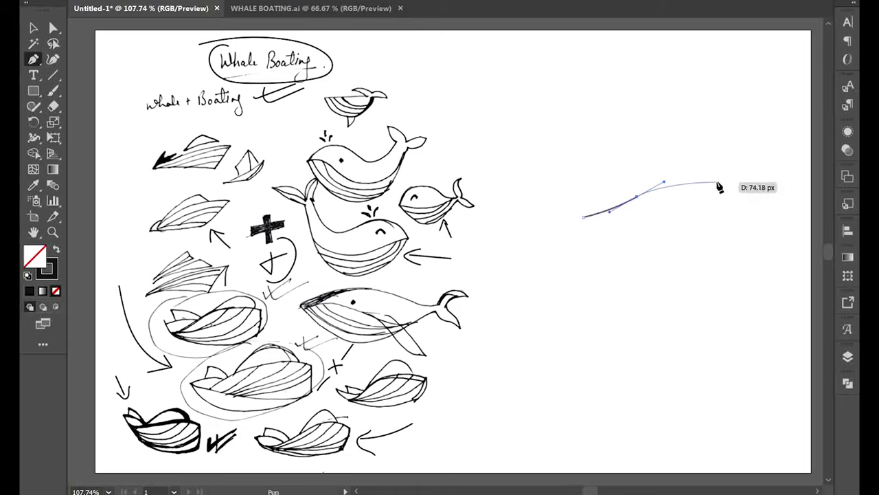
left_click_drag(721, 182, 726, 215)
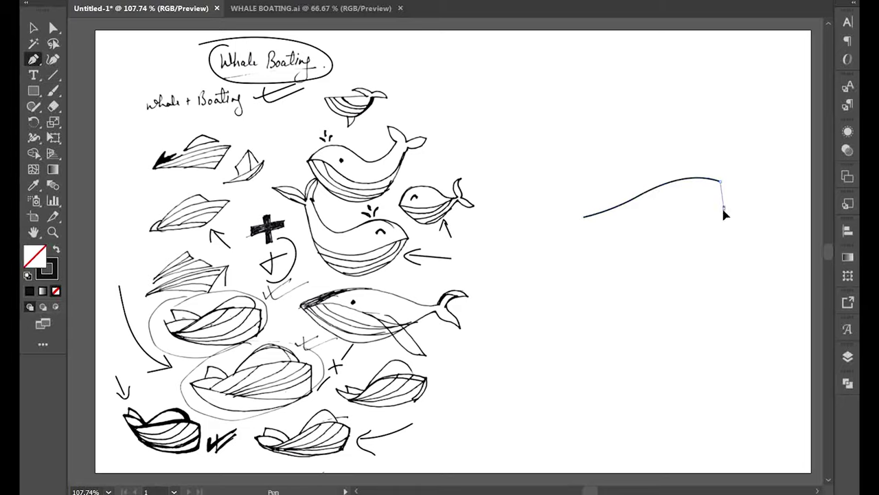
left_click(724, 208)
mouse_move(584, 217)
left_mouse_down()
mouse_move(500, 199)
mouse_move(674, 229)
left_mouse_up()
left_click(676, 204, "ctrl")
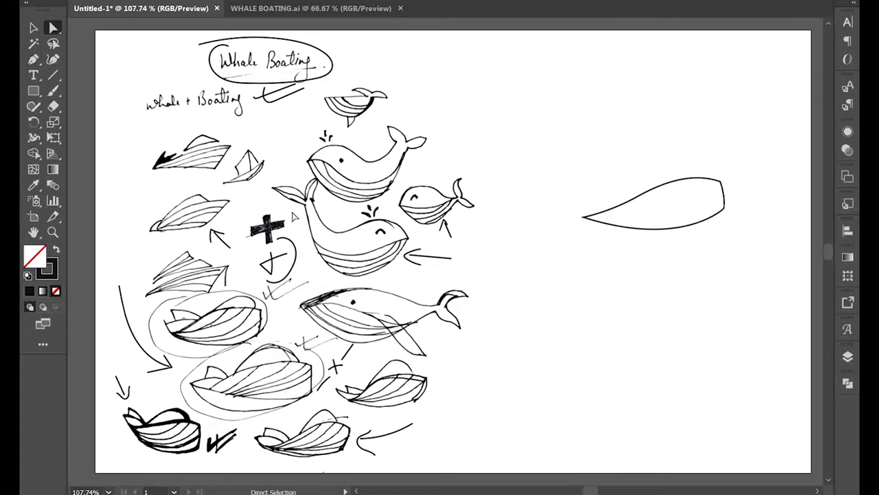
Brush a mark across the hull front and draw the first curved stripe back to the tip
key("b")
left_click_drag(160, 160, 231, 146)
key("p")
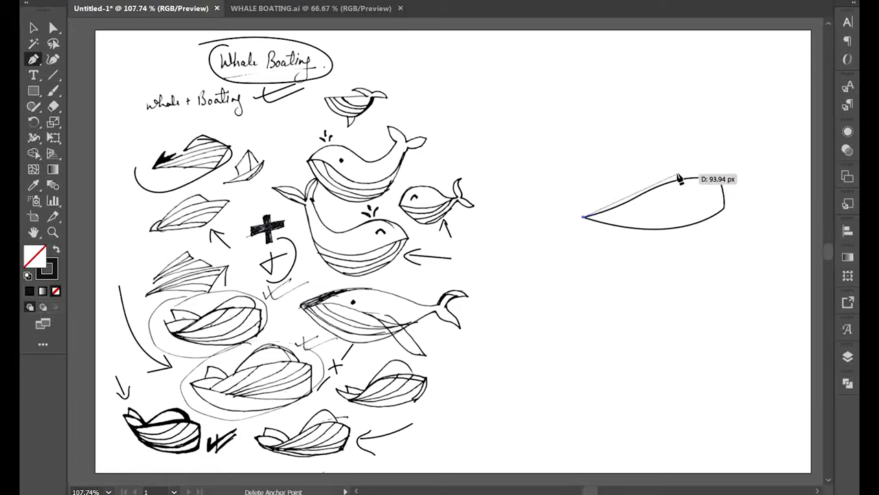
left_click_drag(684, 180, 727, 148)
key("ctrl+z")
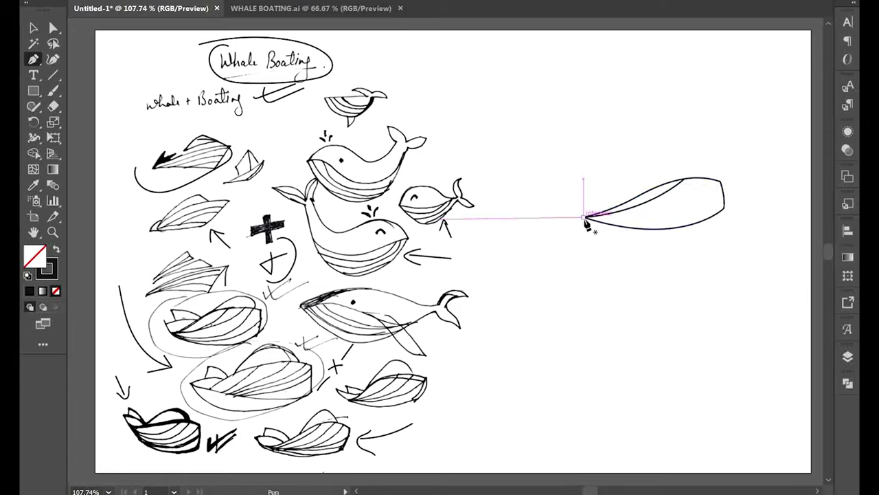
left_click_drag(700, 178, 747, 136)
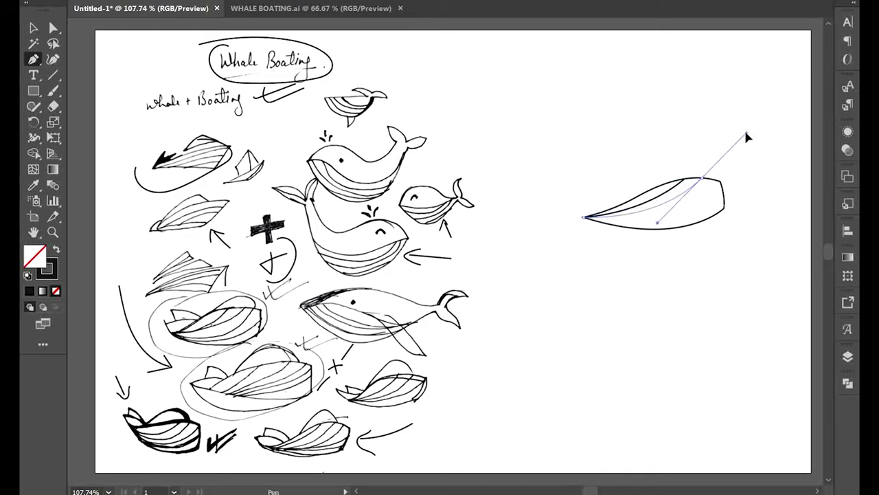
left_click_drag(584, 217, 769, 138)
Add a second curved stripe from the hull's left point and select the hull outline
left_click(584, 217)
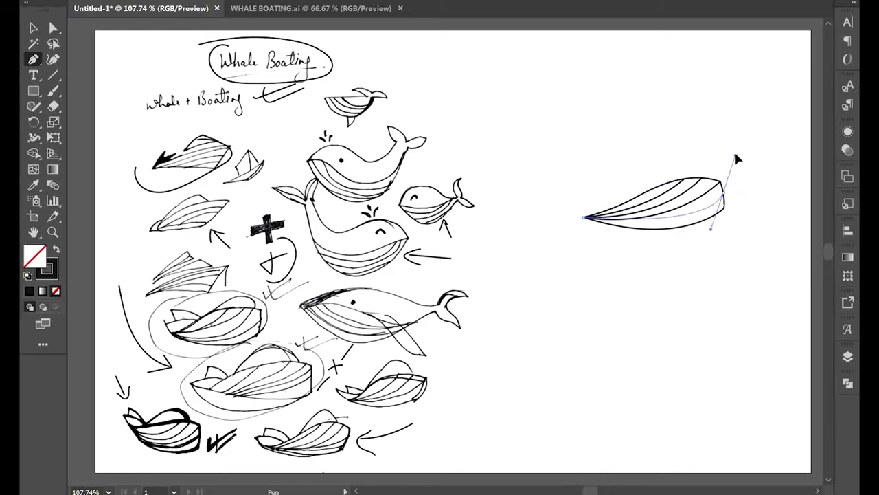
left_click_drag(722, 192, 768, 162)
left_click(848, 356)
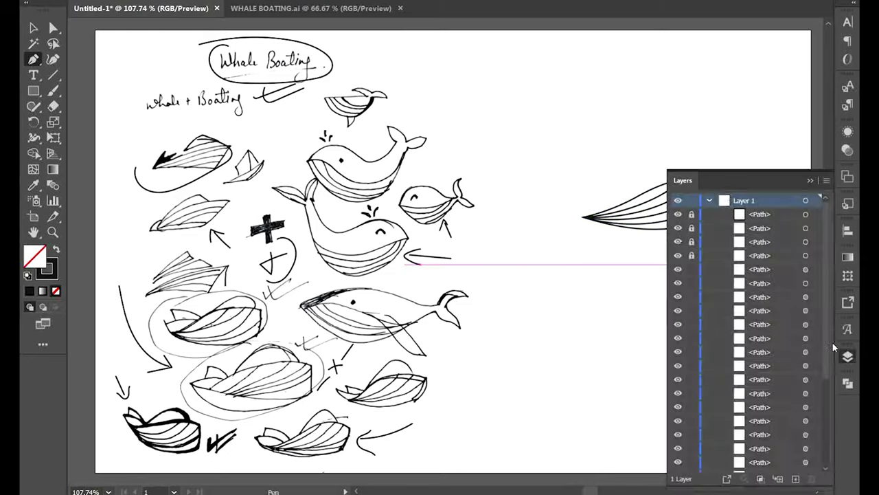
left_click(848, 356)
key("v")
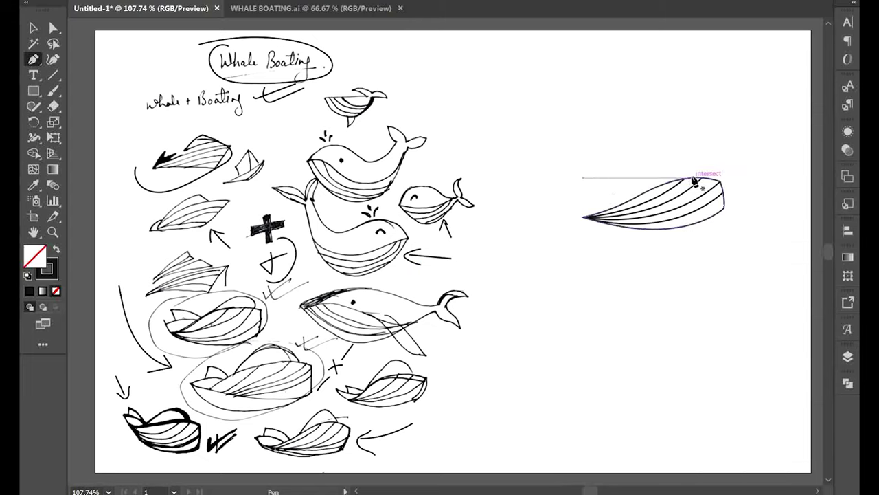
left_click(696, 179)
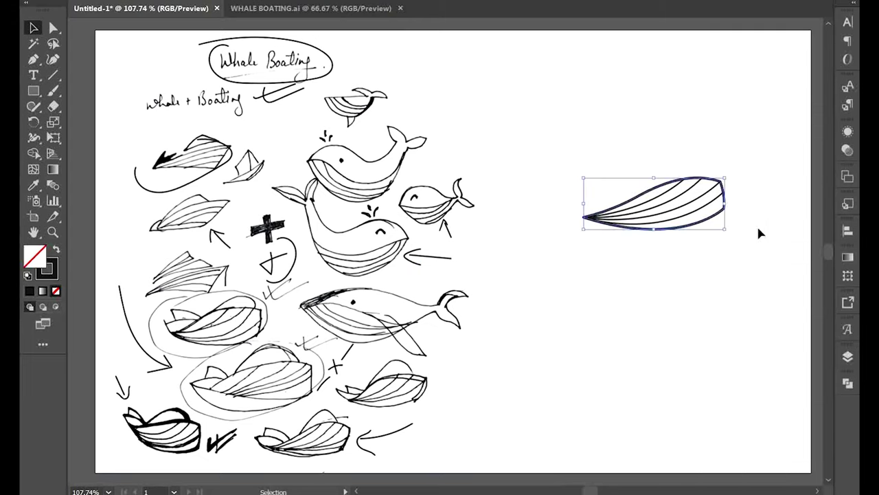
Draw a dome-shaped whale-back hump curving over the top of the hull
left_click(847, 355)
left_click(848, 356)
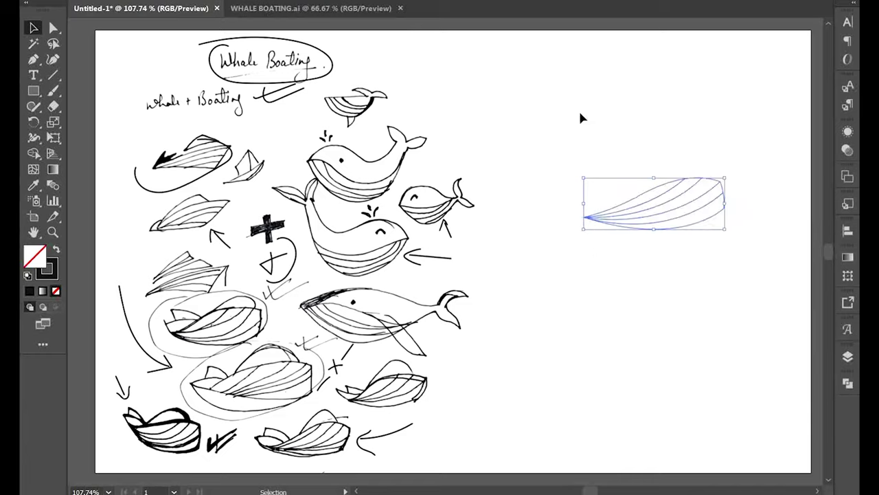
left_click(748, 198)
key("p")
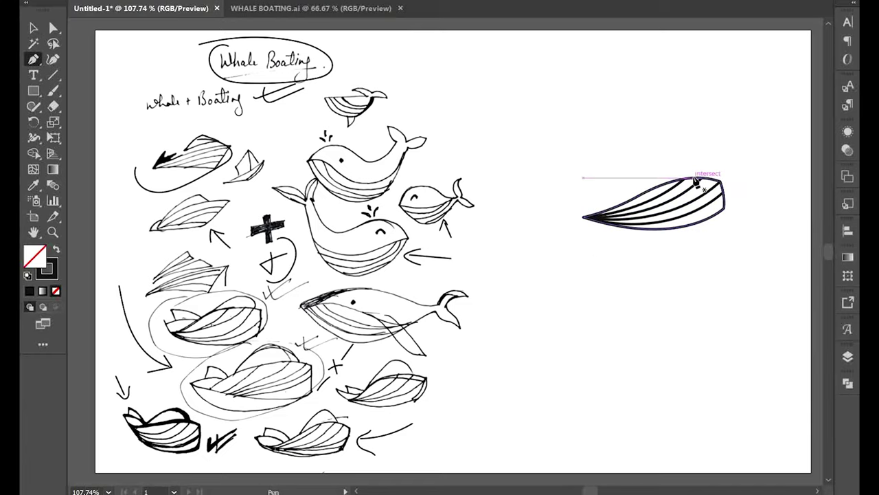
left_click(694, 179)
mouse_move(647, 182)
left_mouse_down()
mouse_move(618, 207)
mouse_move(697, 192)
mouse_move(679, 161)
left_mouse_up()
left_click(745, 193, "ctrl")
left_click(714, 164)
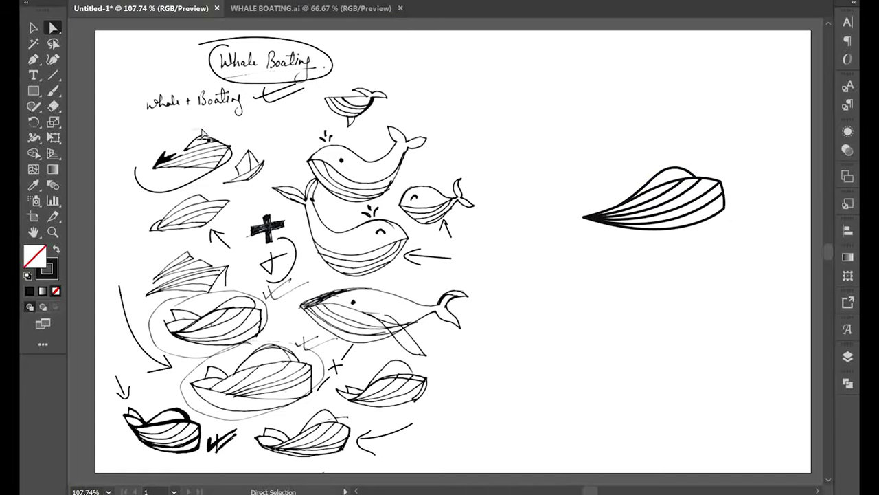
Reshape the hull's right end by dragging its anchor and segments
key("p")
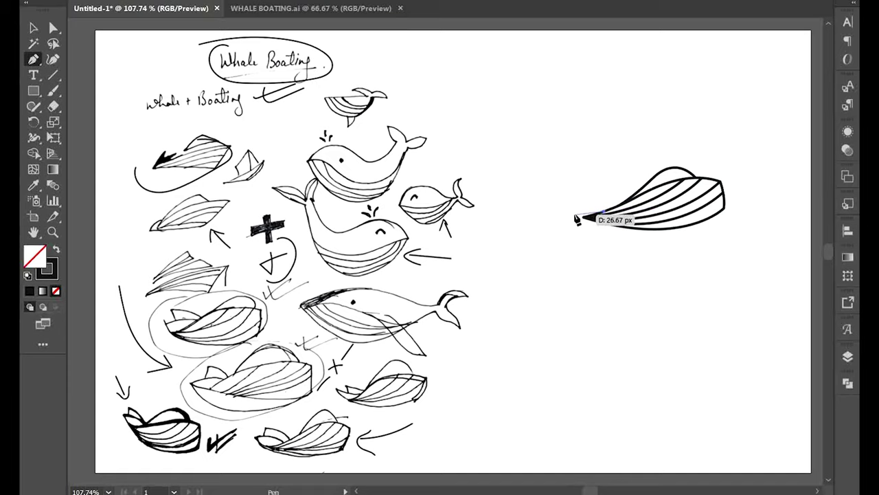
key("a")
left_click_drag(636, 199, 635, 202)
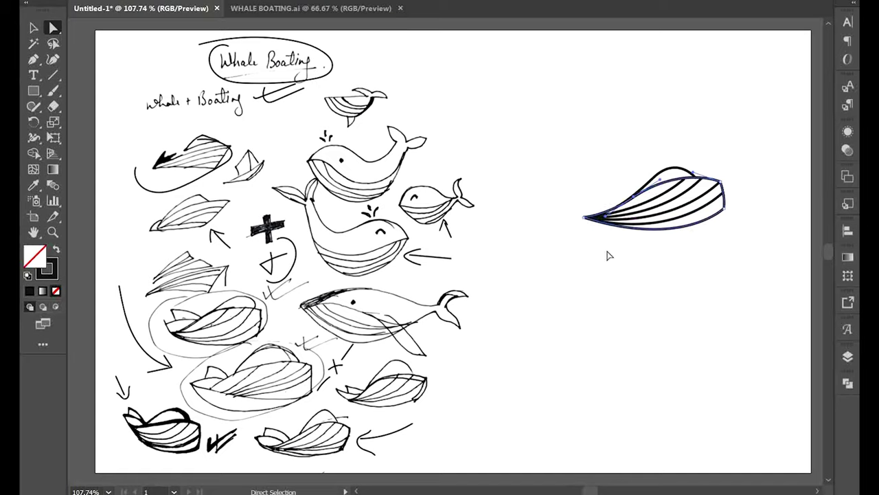
left_click(673, 230)
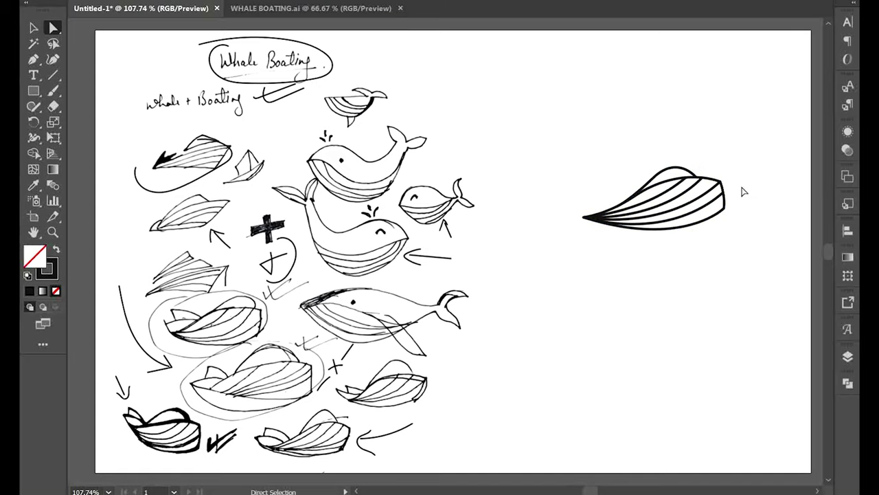
left_click_drag(723, 213, 730, 218)
left_click(765, 197)
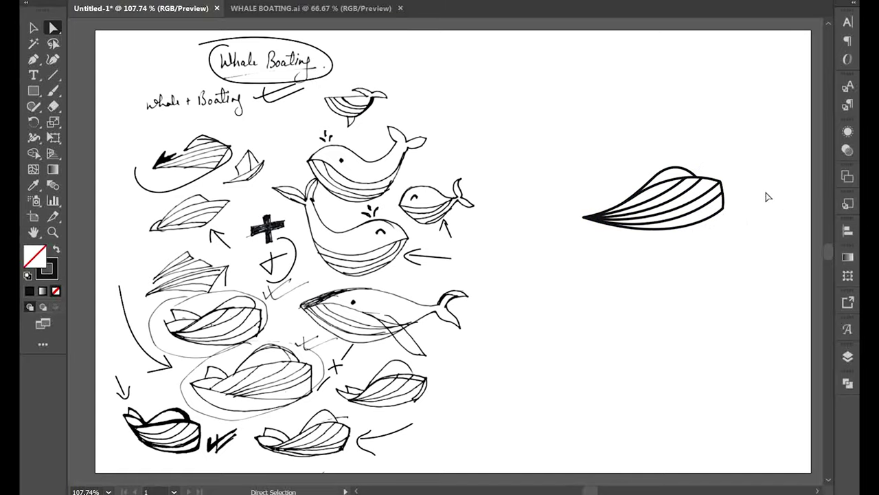
Add a small pointed wedge at the hull's front tip and nudge it slightly left
key("p")
left_click_drag(610, 210, 611, 211)
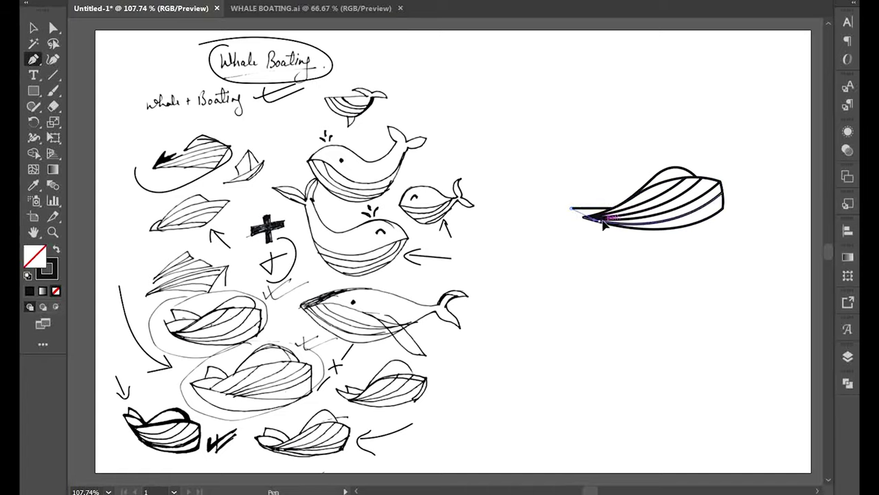
key("a")
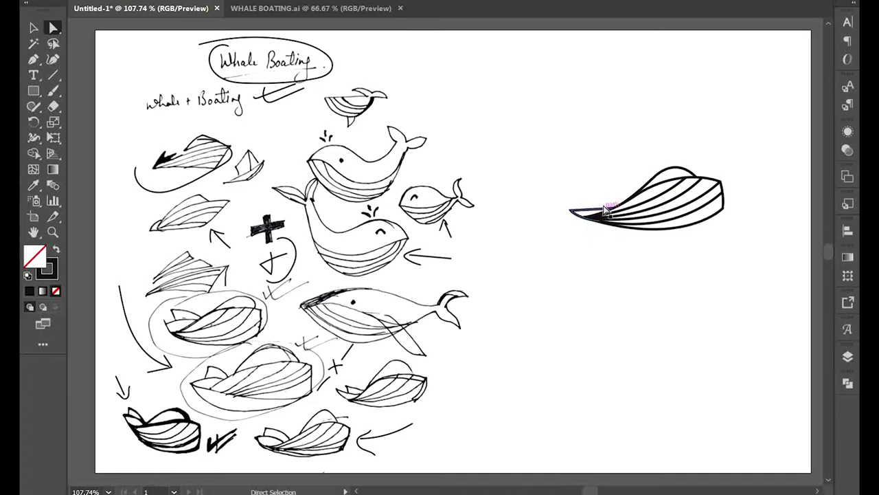
key("p")
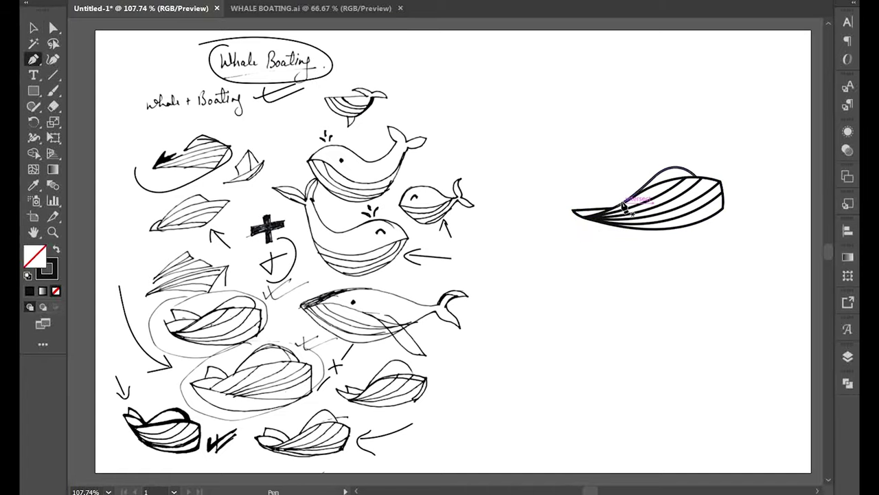
key("a")
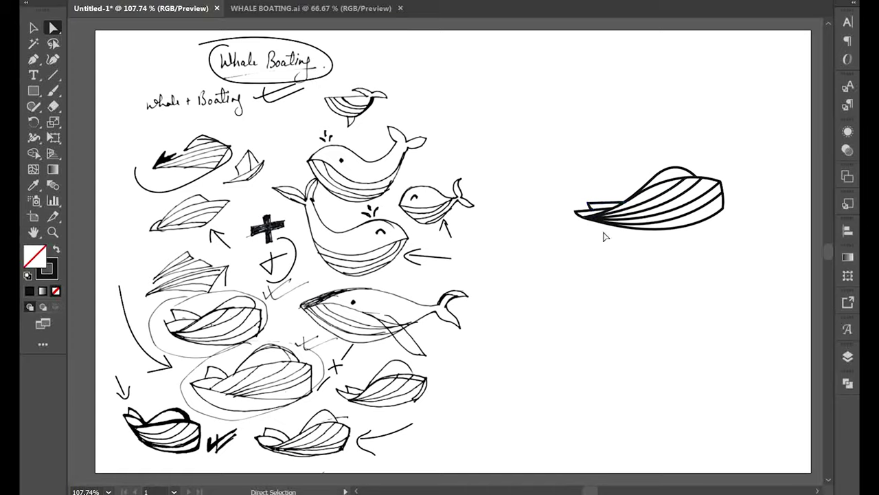
left_click_drag(622, 206, 617, 206)
Brush a loop around the top whale's tail and the small whale's tail
key("b")
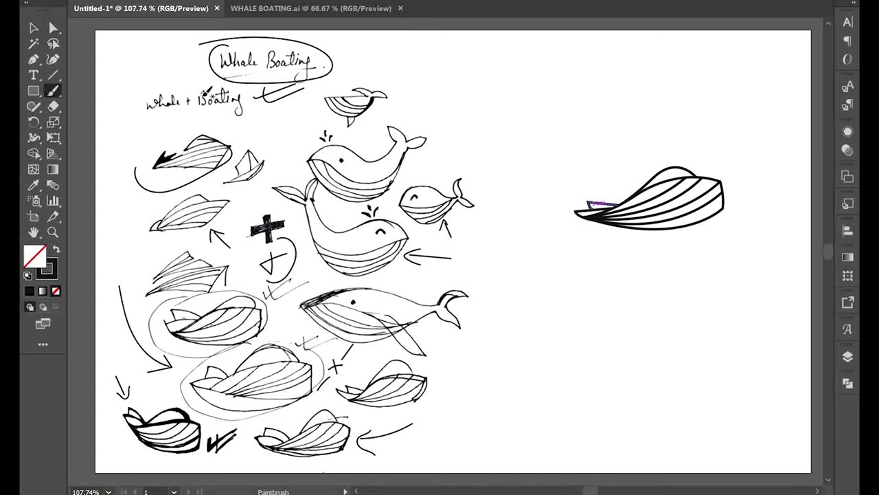
left_click_drag(350, 124, 474, 182)
key("a")
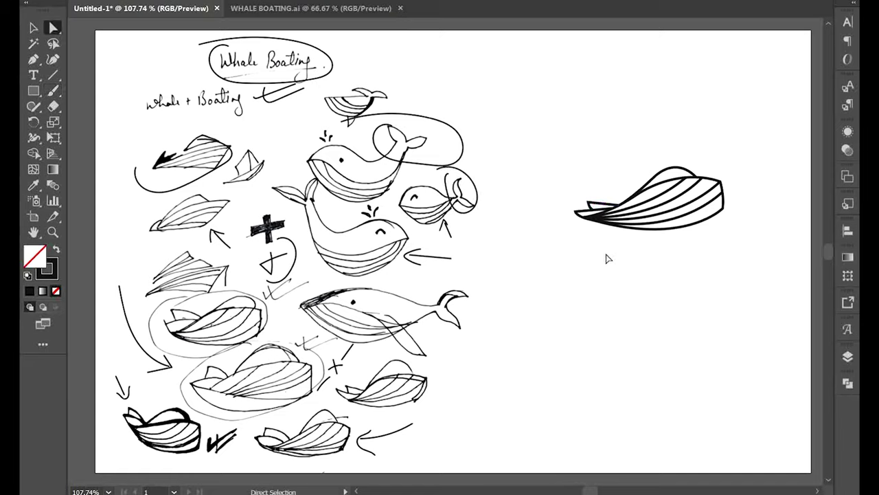
key("b")
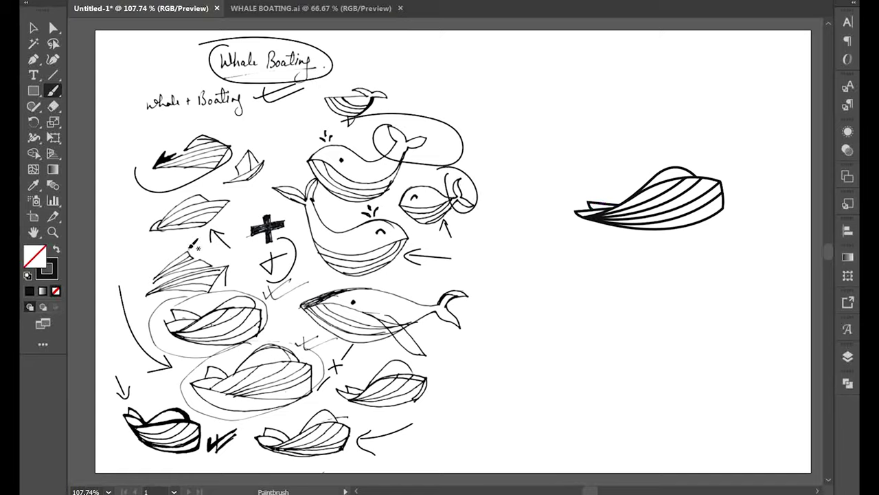
key("a")
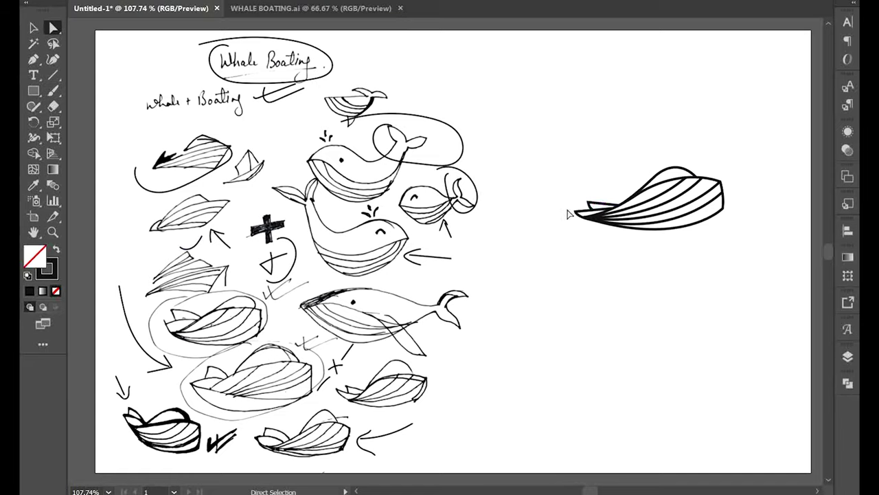
key("v")
key("ctrl+a")
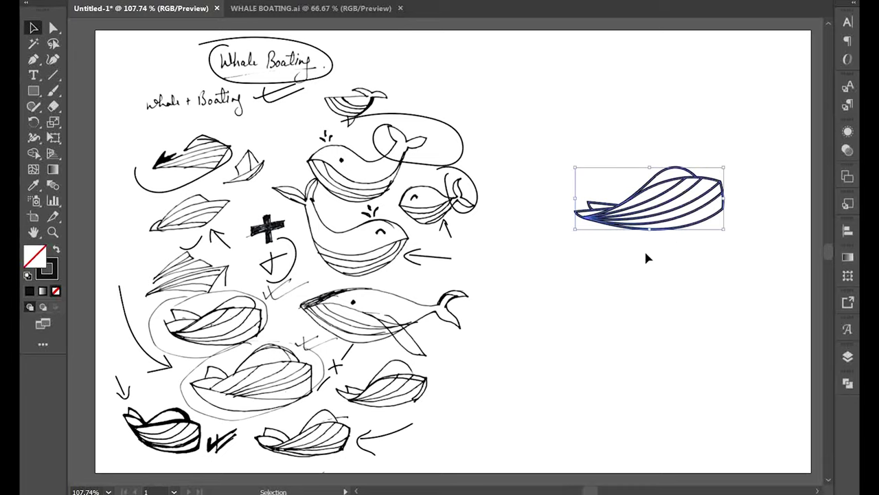
Tilt the whale-boat slightly clockwise and place a copy below it
left_click_drag(720, 245, 730, 240)
left_click(758, 219)
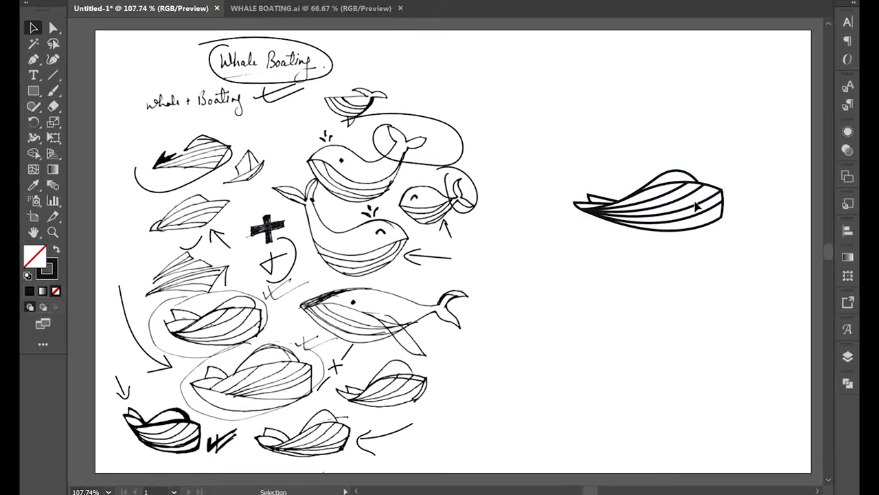
mouse_move(696, 204)
left_mouse_down()
mouse_move(696, 131)
mouse_move(696, 220)
left_mouse_up()
key("ctrl+equal")
key("a")
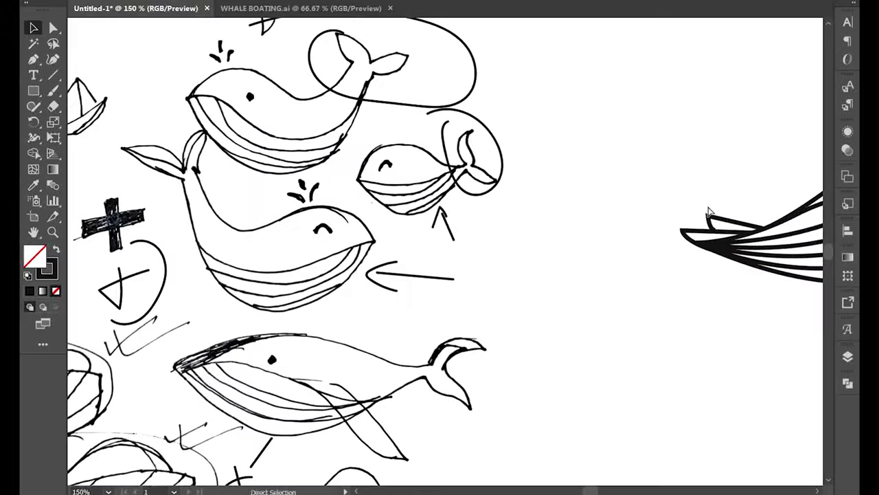
key("ctrl+equal")
Reshape the copy's lower hull curve near the bow
left_click(360, 221)
key("ctrl+equal")
key("ctrl+equal")
key("ctrl+equal")
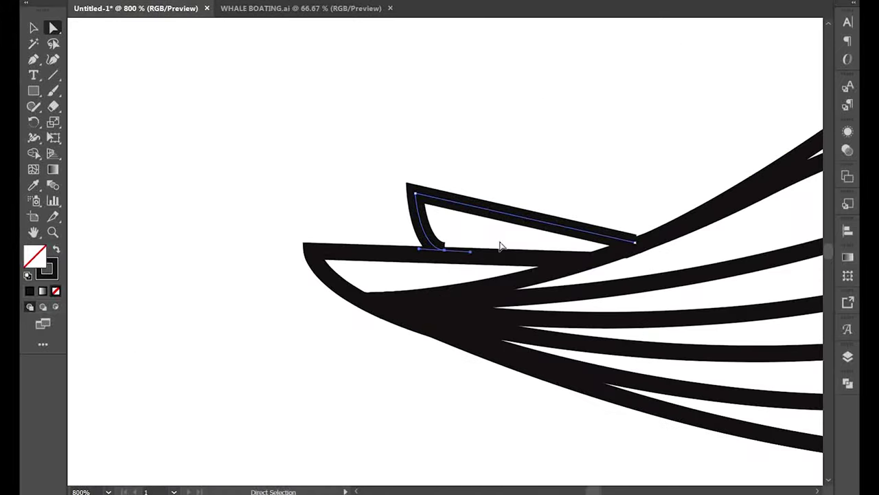
left_click(471, 250)
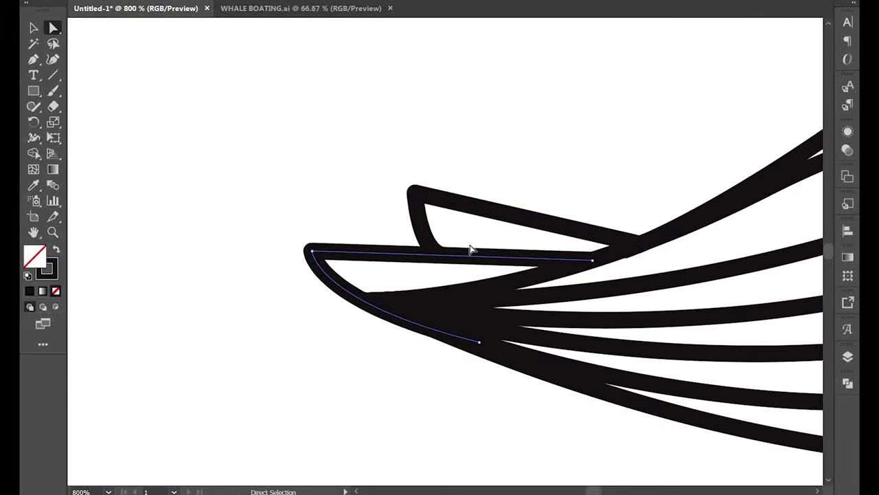
left_click(373, 313)
mouse_move(328, 300)
left_mouse_down()
mouse_move(481, 346)
mouse_move(348, 307)
mouse_move(376, 302)
left_mouse_up()
left_click(480, 375)
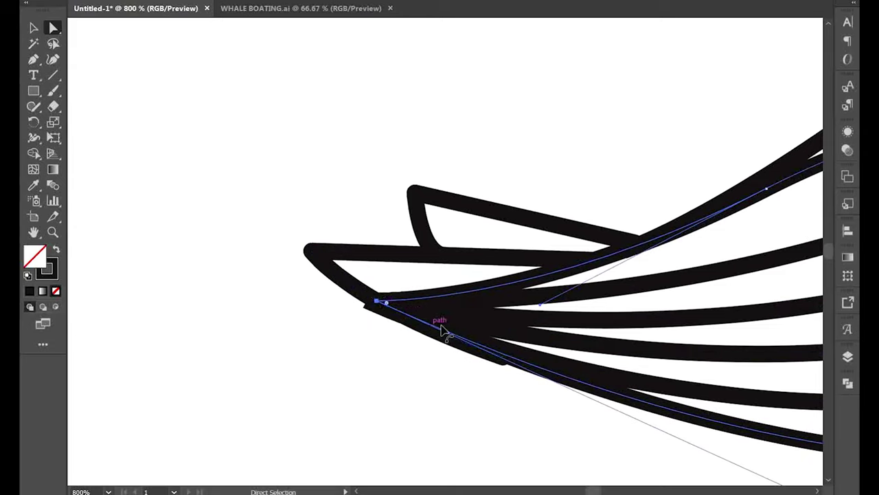
mouse_move(443, 329)
left_mouse_down()
mouse_move(369, 300)
mouse_move(377, 302)
left_mouse_up()
Refine the copy's bow corner and nudge the fin's lower corner toward the hull tip
left_click(378, 303)
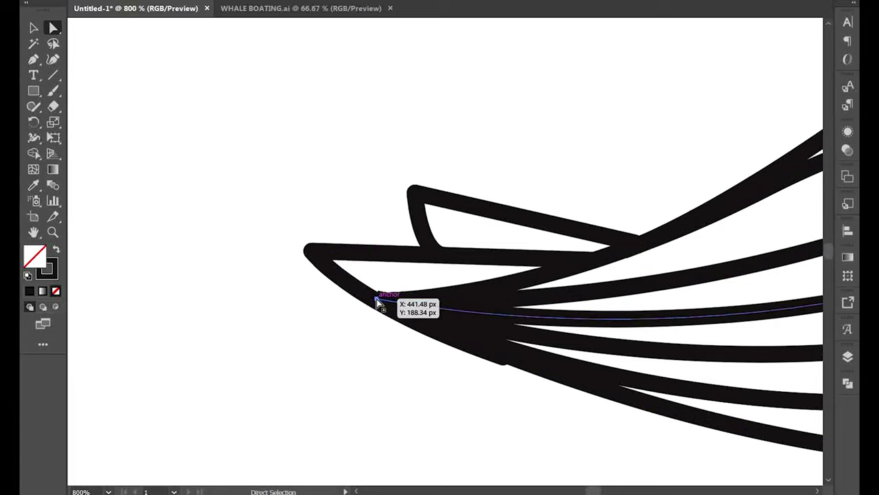
left_click_drag(377, 302, 382, 305)
left_click(543, 392)
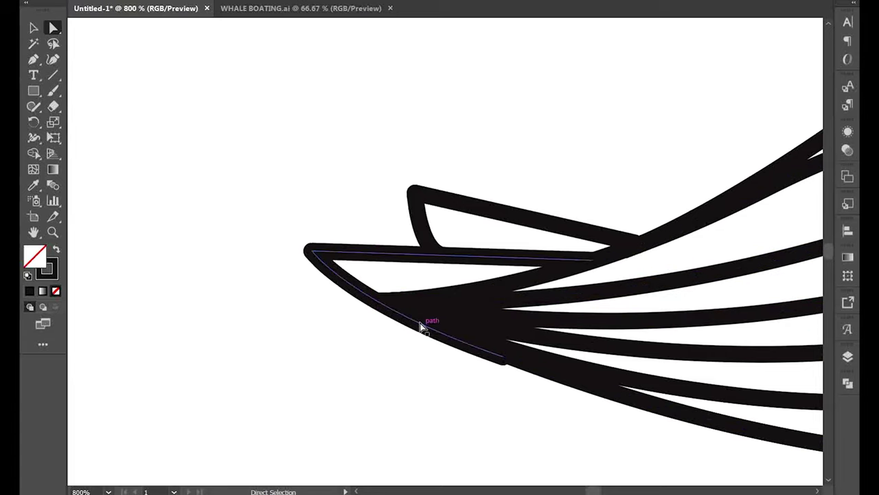
left_click_drag(421, 327, 519, 354)
left_click(426, 249)
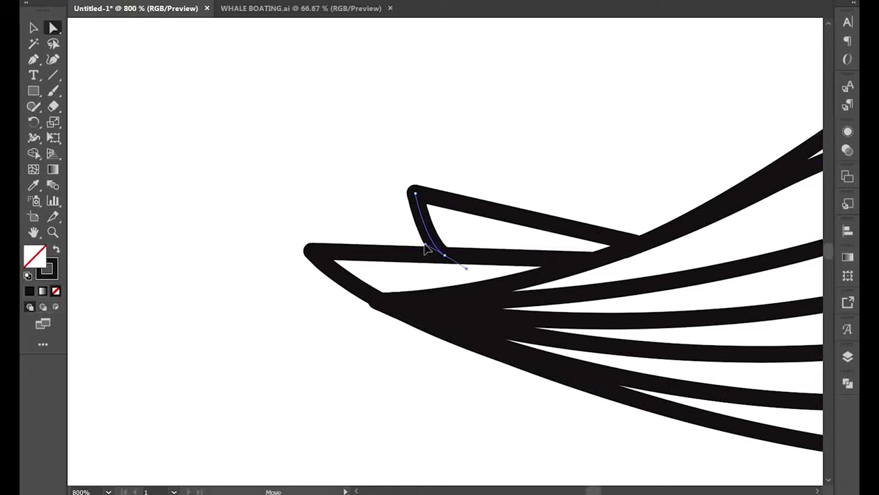
left_click_drag(378, 302, 337, 301)
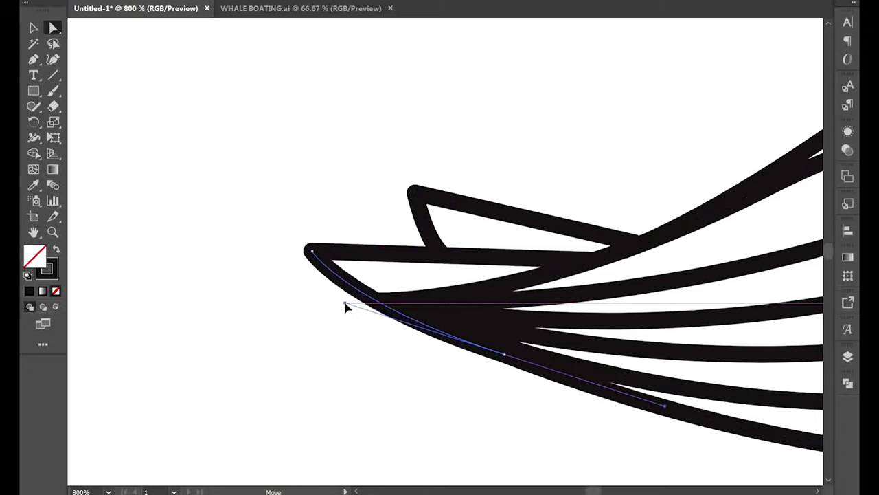
left_click(553, 421)
key("ctrl+minus")
key("ctrl+minus")
key("ctrl+minus")
key("ctrl+plus")
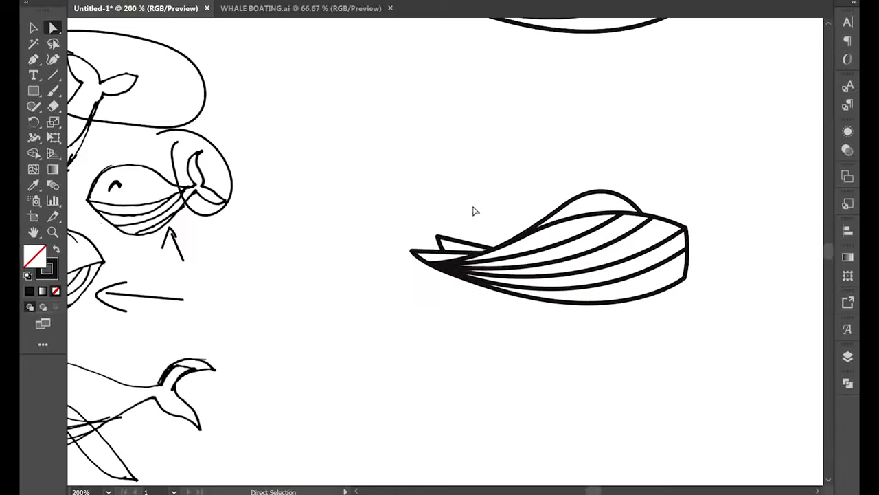
left_click_drag(477, 246, 445, 255)
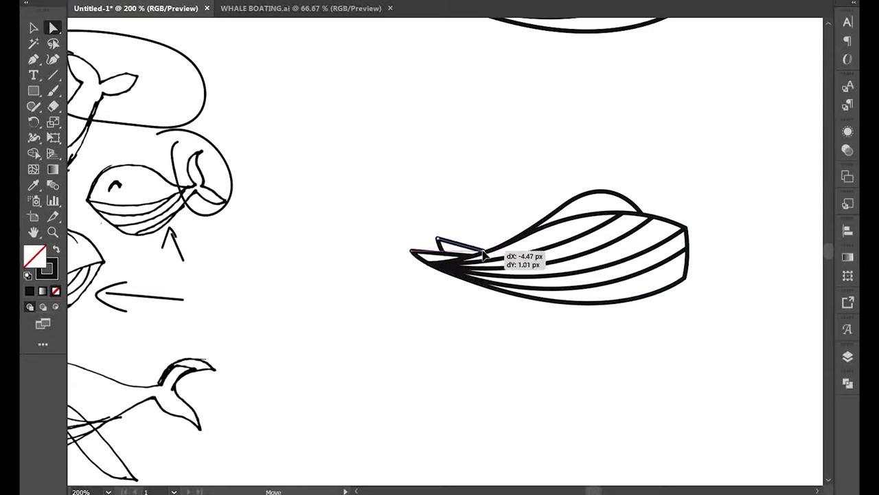
left_click(763, 249)
key("ctrl+minus")
key("ctrl+minus")
key("ctrl+minus")
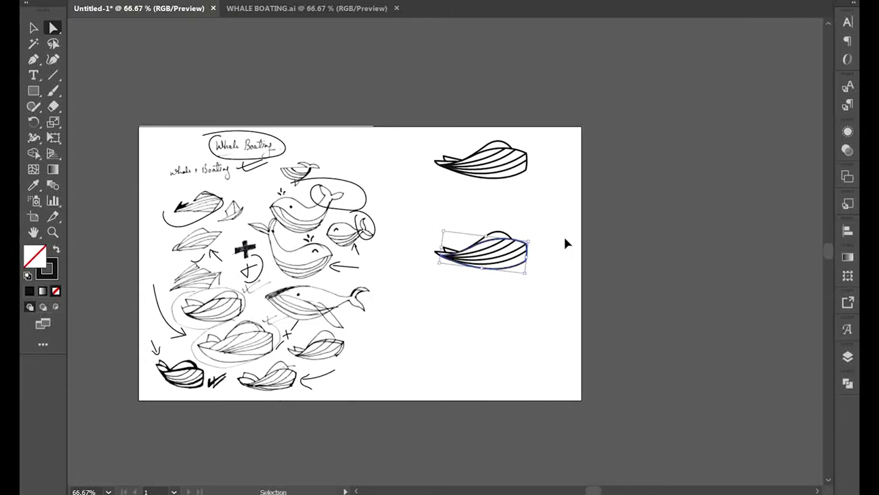
Add WHALE text below the lower whale, enlarge it and set it in Montserrat Bold
key("t")
left_click(539, 294)
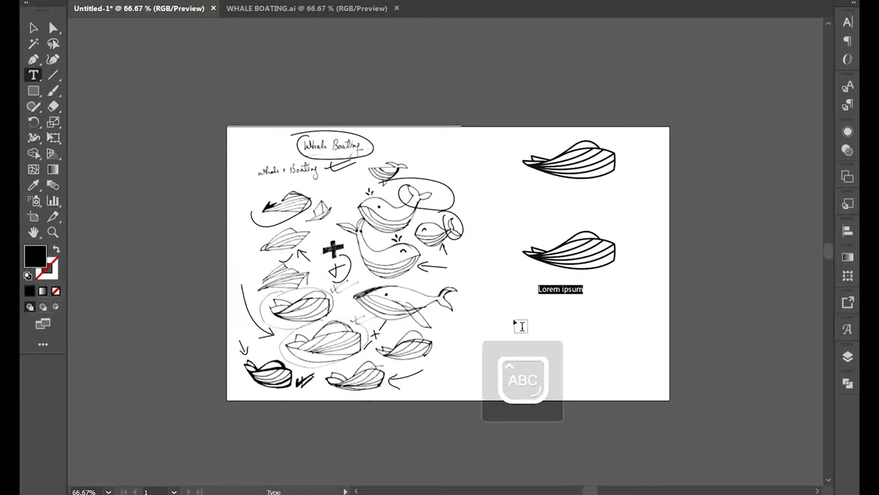
key("Escape")
left_click_drag(570, 299, 646, 340)
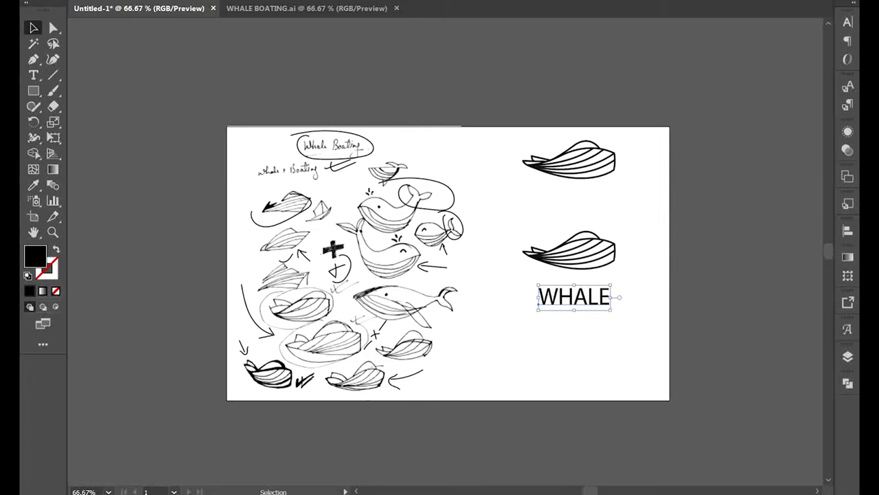
left_click(606, 114)
left_click_drag(570, 251, 570, 160)
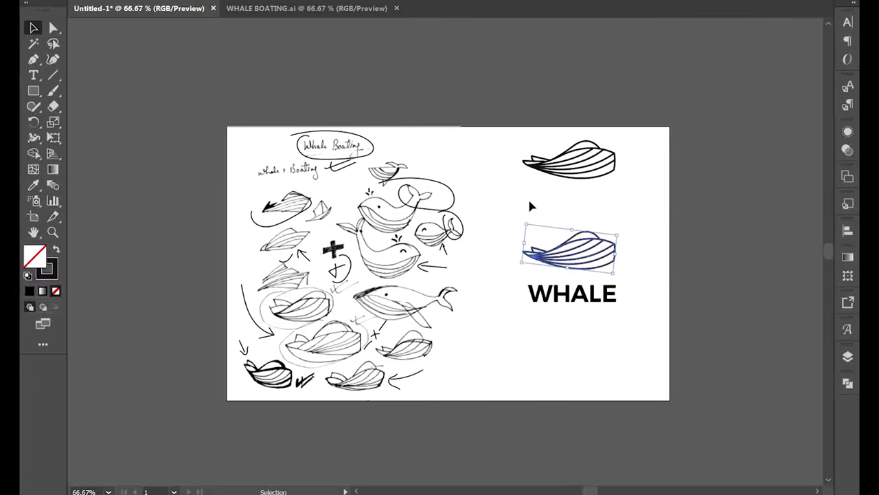
left_click(659, 241)
left_click(572, 294)
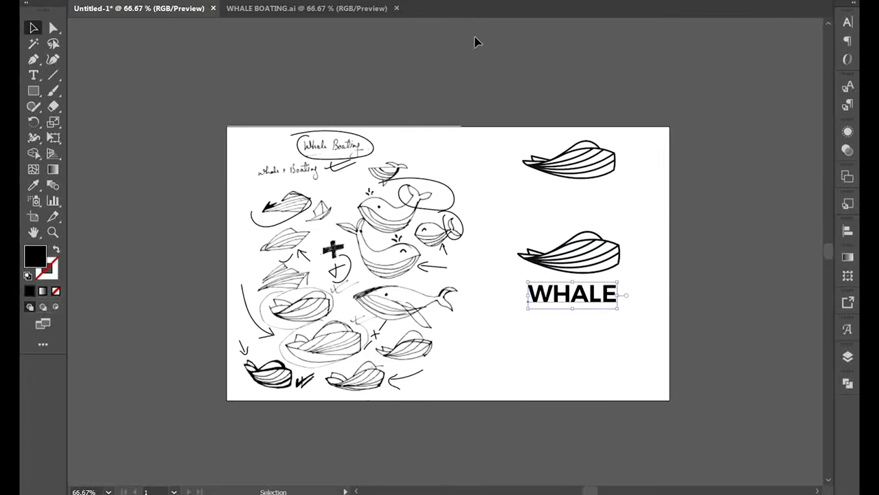
key("ctrl+z")
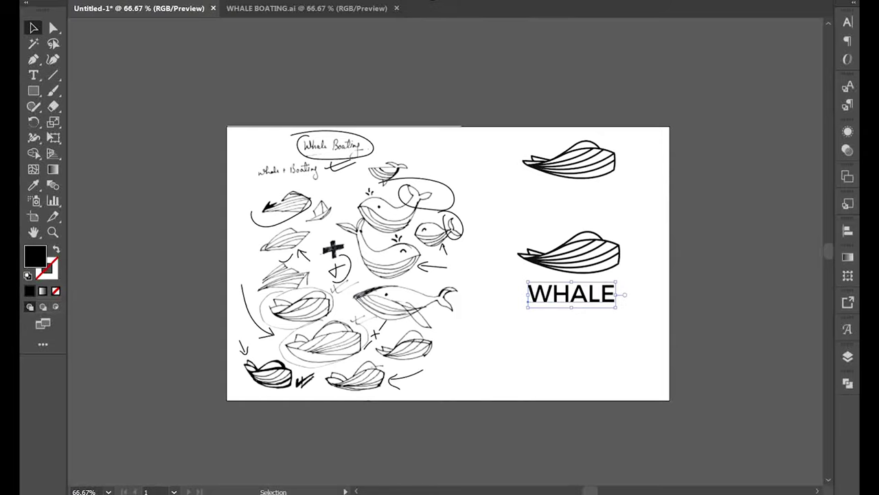
Set WHALE's tracking to 200 and remove it from the export assets
key("ctrl+t")
left_click(408, 65)
type("200")
key("Return")
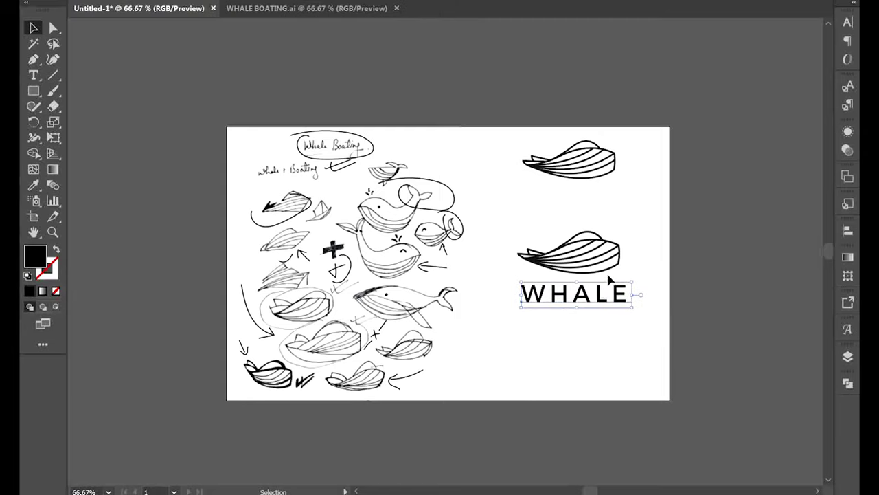
right_click(599, 302)
left_click(639, 295)
left_click(755, 367)
right_click(578, 302)
left_click(622, 259)
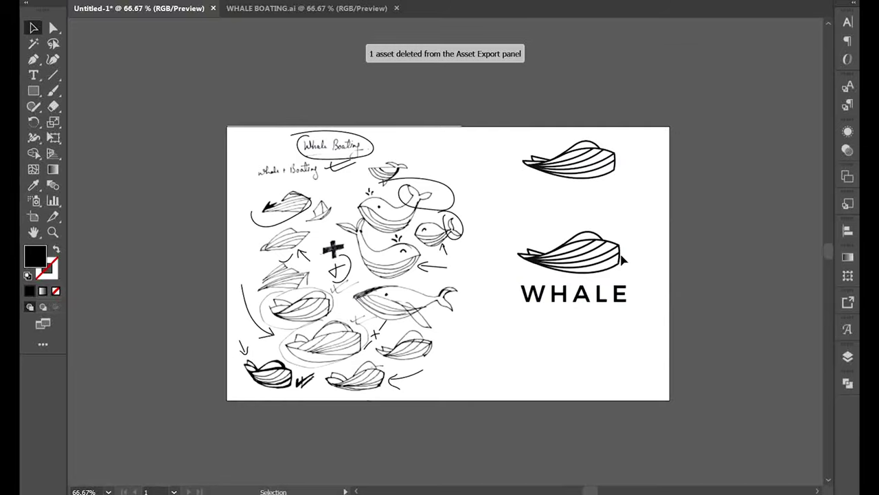
scroll(623, 260, "up", 3, "alt")
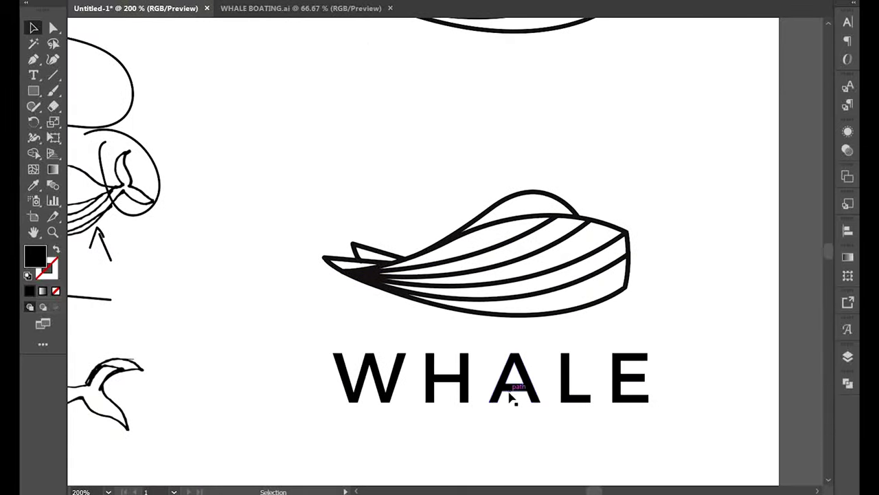
Delete the A's crossbar and draw a cutting shape over the E's bottom join
left_click(513, 391)
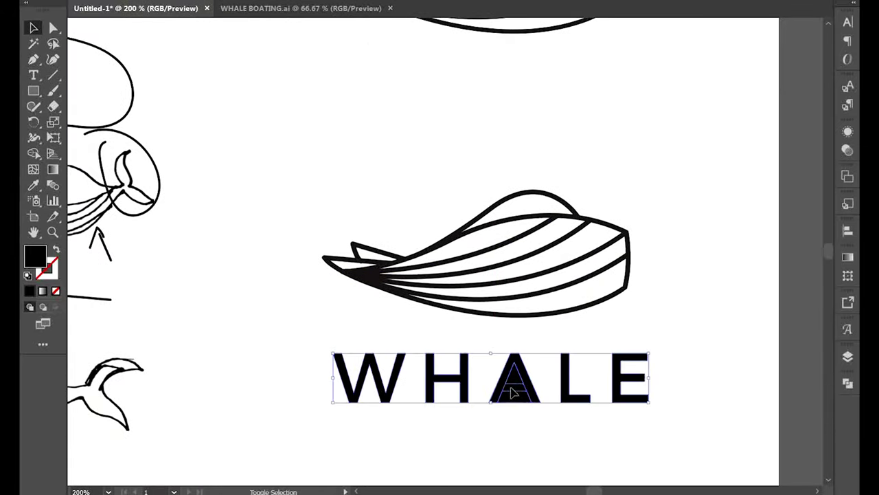
left_click(512, 391)
key("Delete")
key("p")
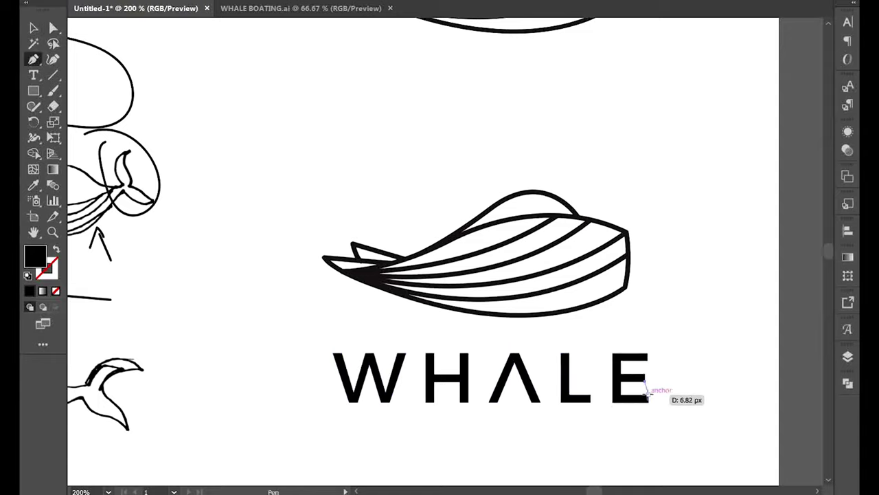
left_click(647, 393)
left_click(671, 389)
key("v")
left_click_drag(618, 388, 598, 389)
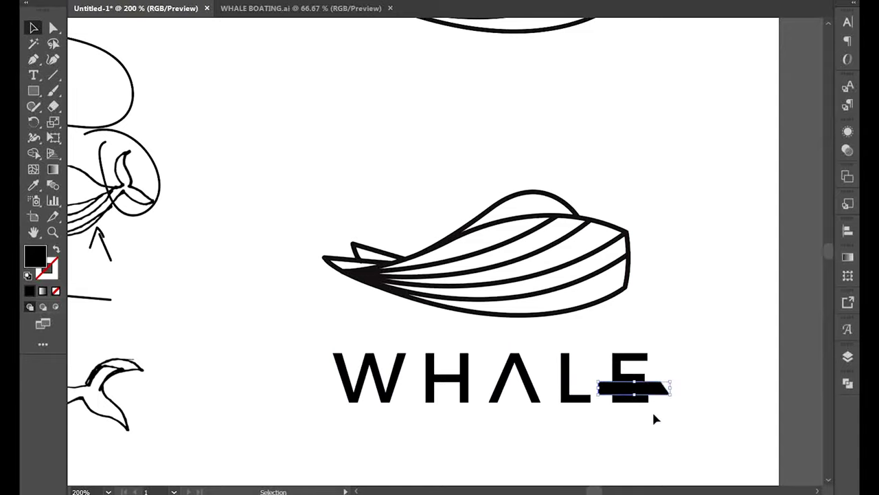
Draw a second cutting shape over the E's top join and cut both out, leaving three bars
key("p")
left_click(620, 362)
left_click(647, 361)
left_click(645, 374)
left_click(620, 373)
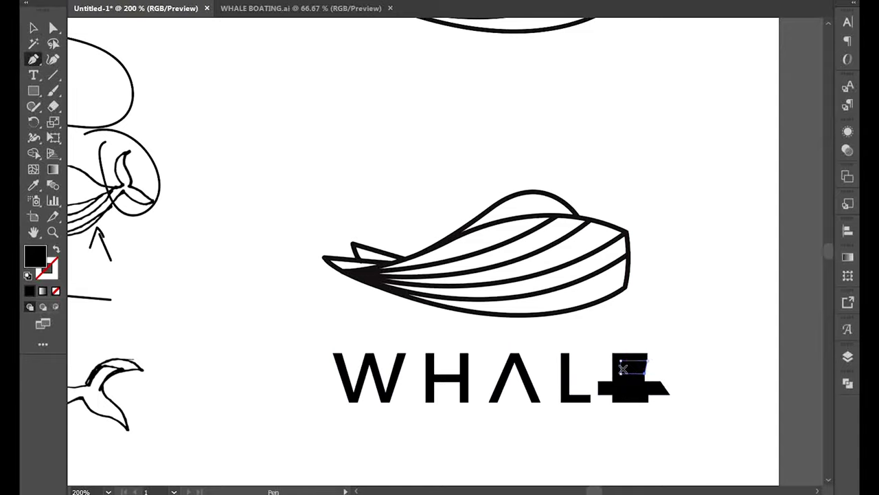
left_click(622, 369)
key("a")
left_click_drag(647, 364, 673, 362)
left_click_drag(620, 364, 577, 363)
left_click(637, 393)
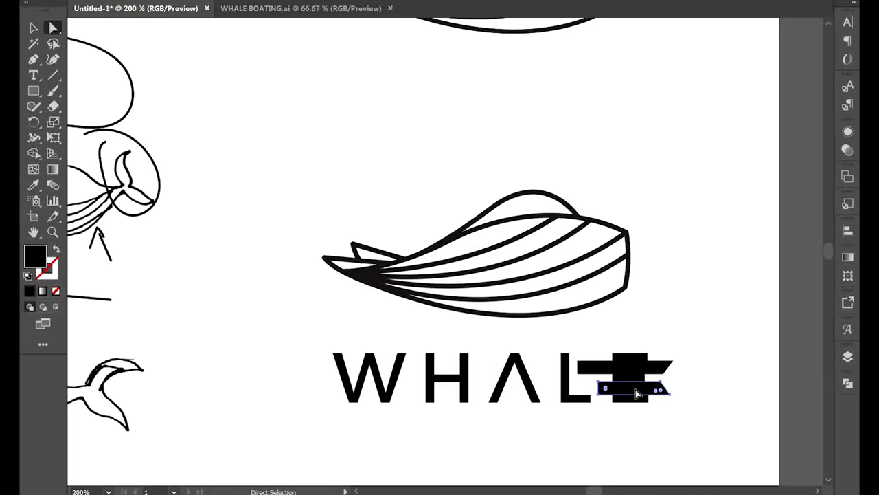
key("Delete")
key("v")
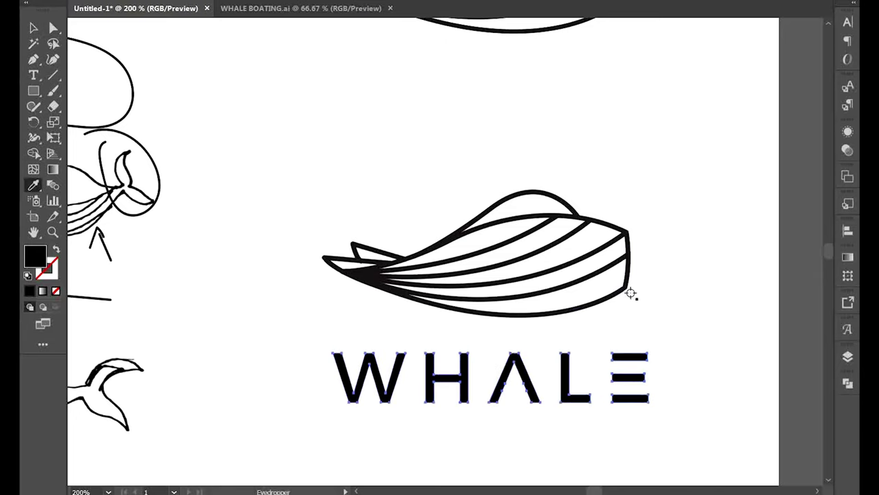
Adjust the whale fin's anchor and tip points
key("a")
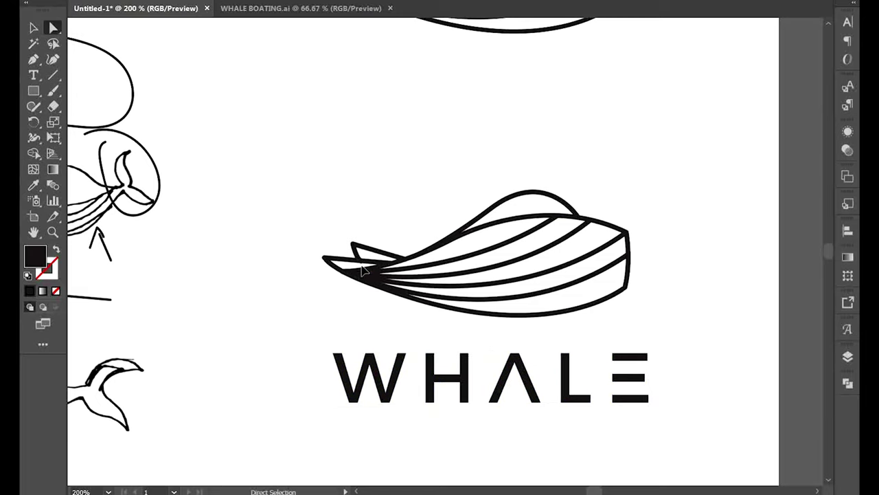
left_click(364, 251)
left_click_drag(358, 257, 362, 263)
left_click(367, 327)
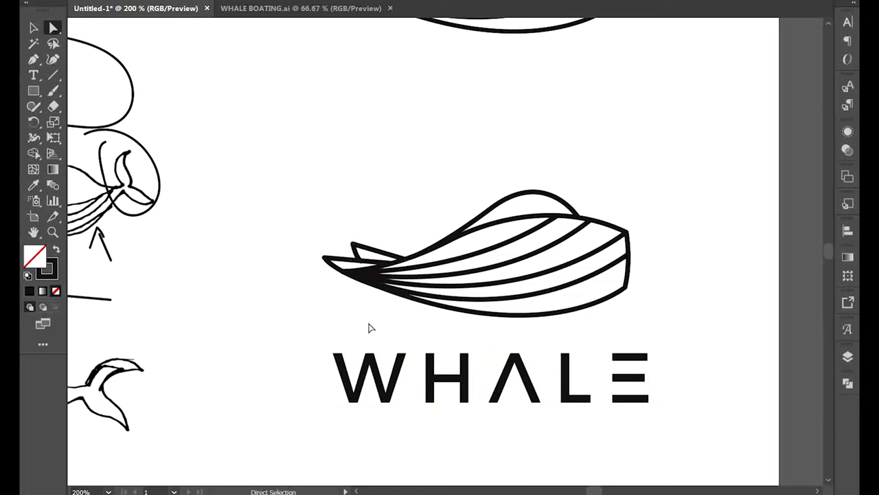
key("ctrl+plus")
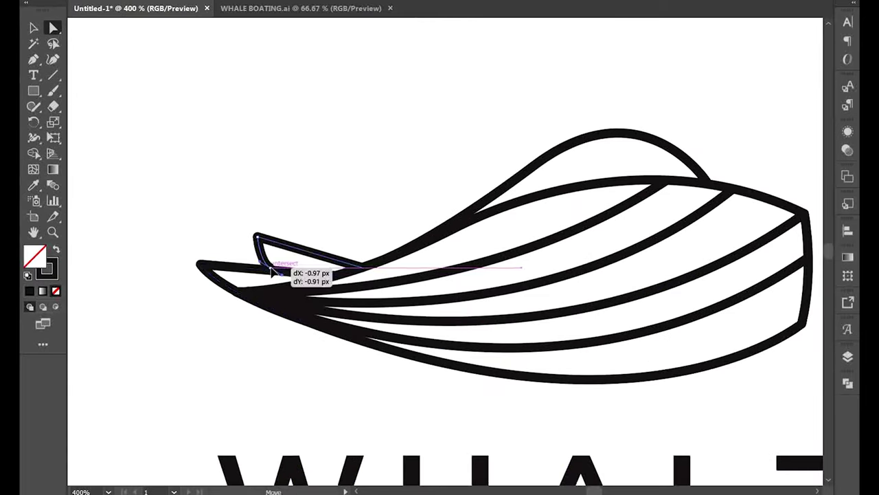
left_click_drag(273, 274, 302, 272)
left_click(366, 169)
key("ctrl+1")
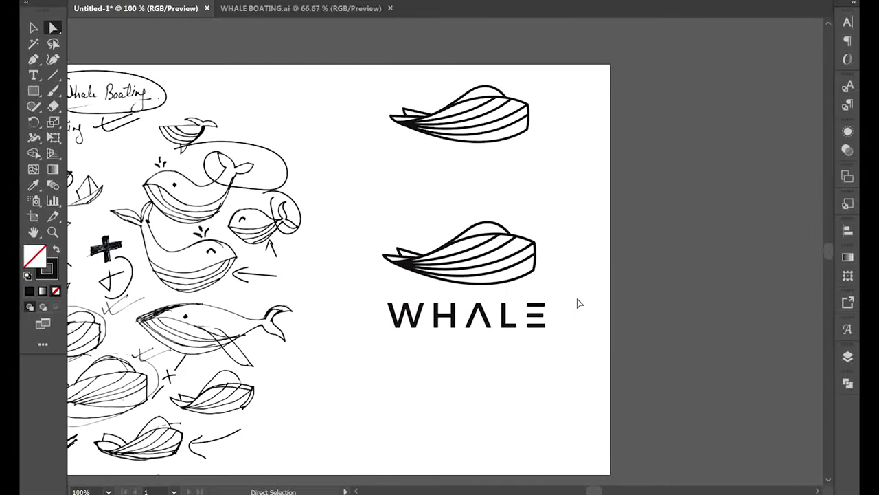
Add BOATING text below WHALE with tracking set to 1000
key("t")
left_click(484, 360)
type("BOATING")
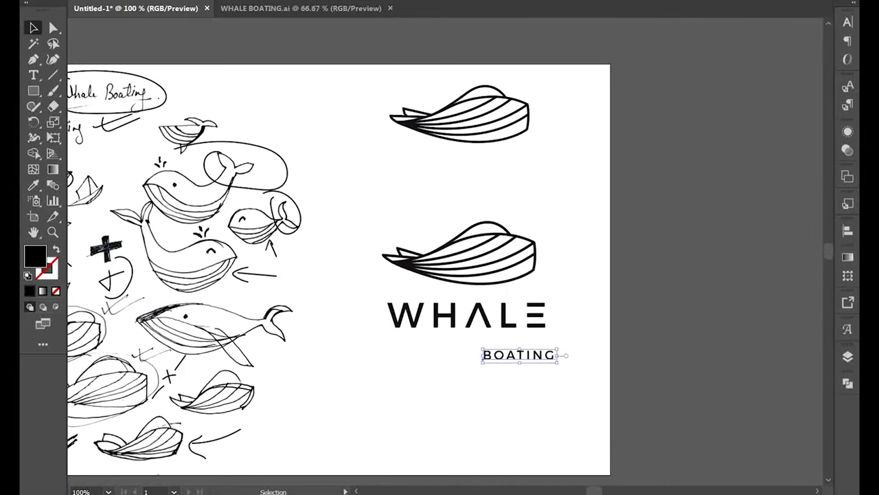
key("ctrl+t")
type("1000")
key("Return")
Move BOATING up under WHALE and fit its ends to WHALE's width
mouse_move(625, 357)
left_mouse_down()
mouse_move(564, 347)
mouse_move(588, 337)
mouse_move(549, 339)
mouse_move(583, 340)
left_mouse_up()
left_click(592, 329)
left_click(542, 339)
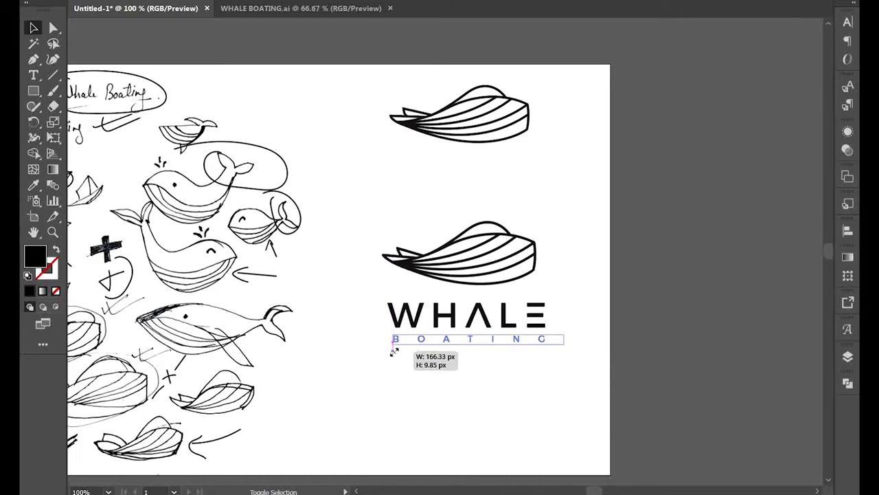
key("ctrl+equal")
key("ctrl+equal")
key("ctrl+equal")
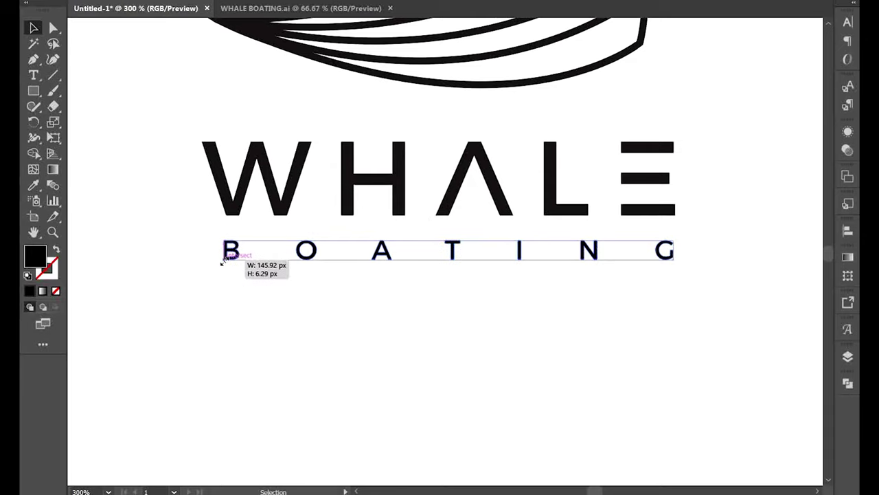
left_click_drag(539, 253, 539, 249)
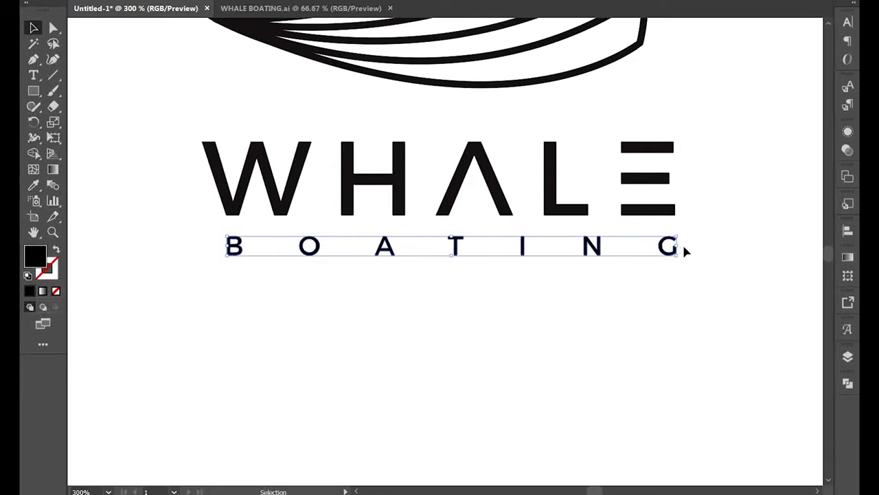
left_click(263, 261)
Copy the finished WHALE BOATING logo and paste it into a new document
key("ctrl+minus")
key("ctrl+minus")
key("ctrl+minus")
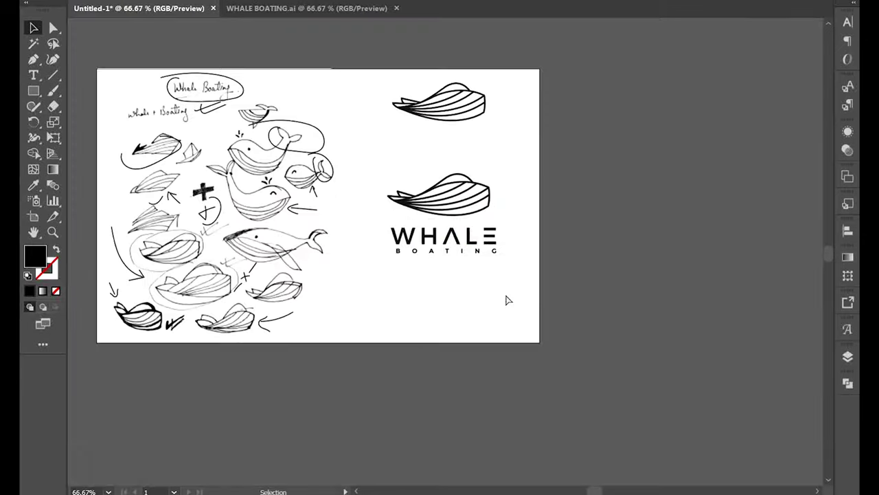
left_click(451, 177)
right_click(451, 177)
key("Escape")
key("ctrl+c")
key("ctrl+n")
key("ctrl+v")
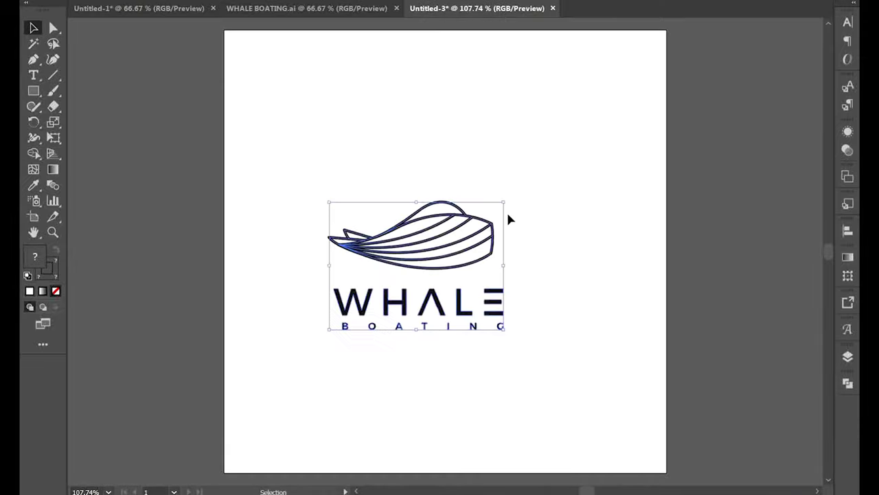
key("shift+Right")
key("shift+Right")
key("shift+Right")
key("shift+Up")
key("shift+Up")
key("shift+Up")
Expand the logo and colour the whale's paths with the medium blue swatch
left_click(169, 99)
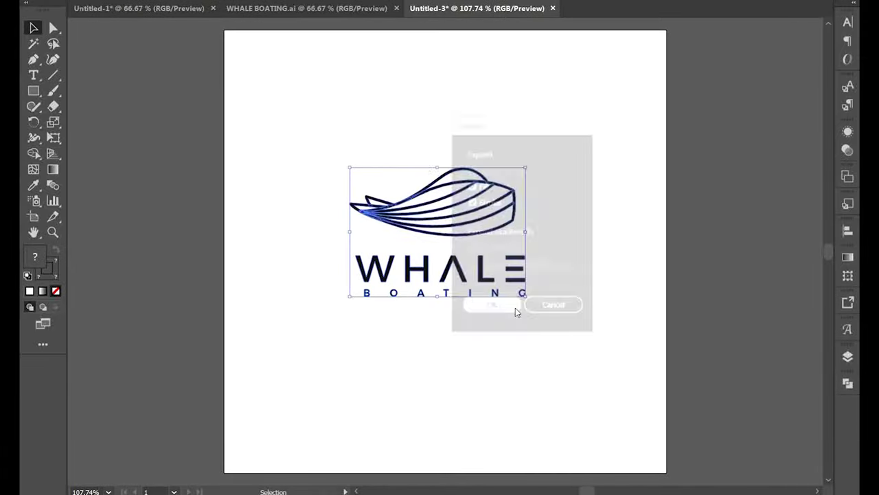
left_click(515, 308)
left_click(543, 320)
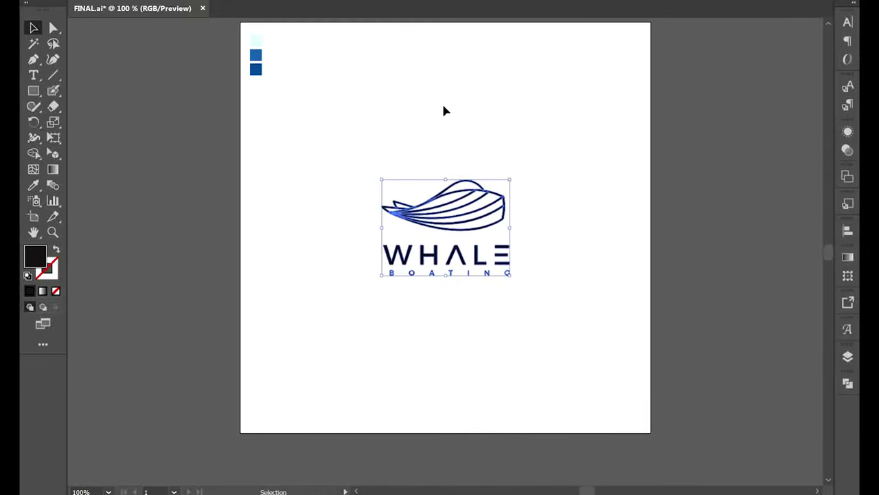
left_click(443, 110)
left_click_drag(519, 238, 346, 163)
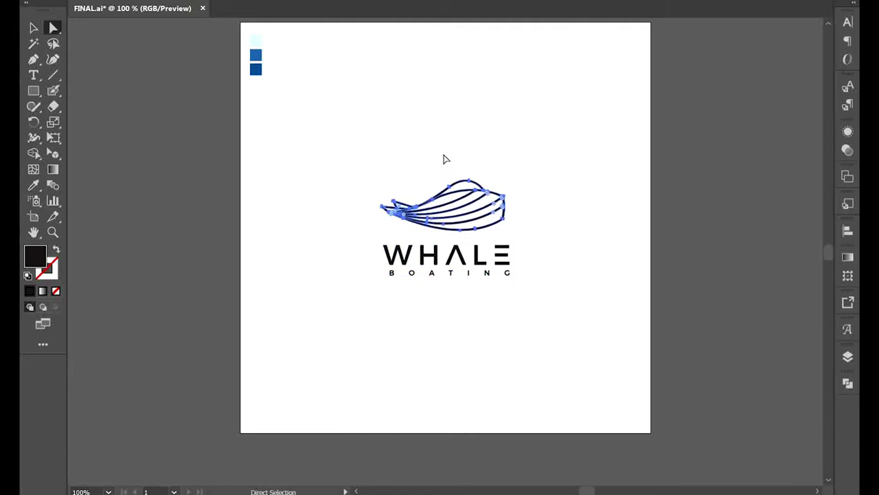
left_click(254, 55)
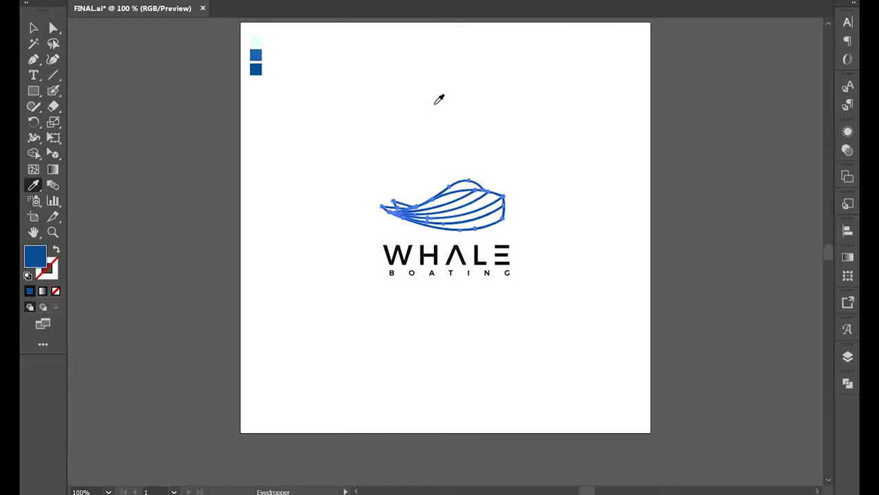
Raise the logo and draw a light cyan panel covering the artboard's top half
key("v")
left_click_drag(481, 265, 481, 168)
key("m")
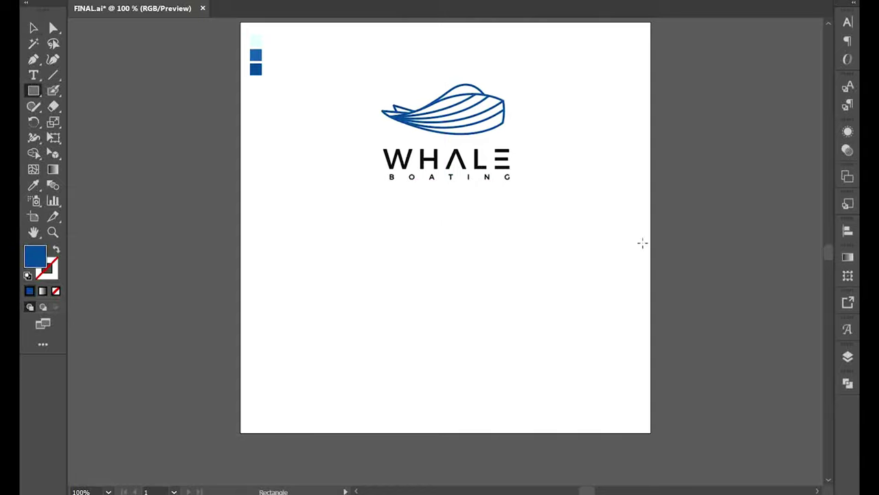
left_click_drag(652, 228, 241, 200)
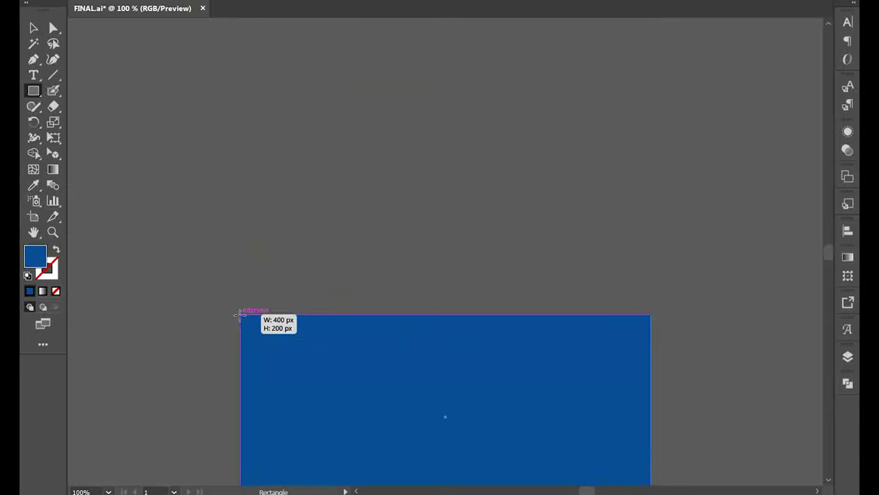
scroll(258, 298, "down", 3)
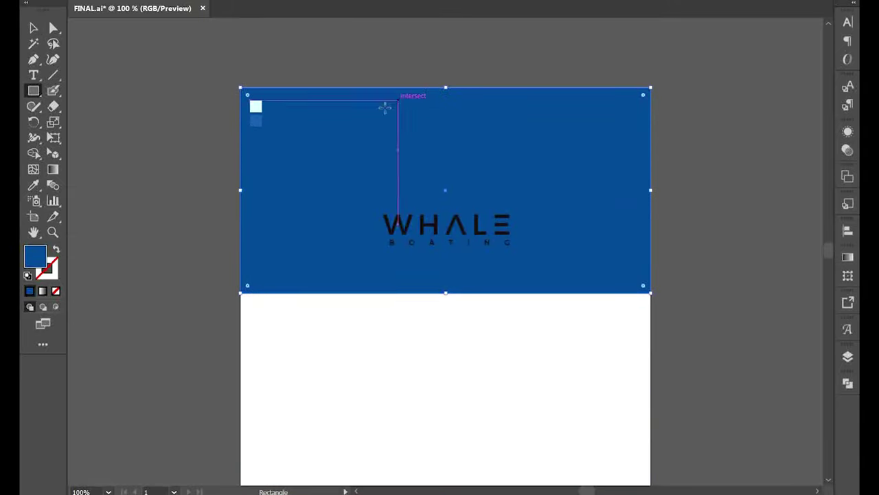
key("i")
left_click(255, 106)
left_click_drag(594, 193, 582, 360)
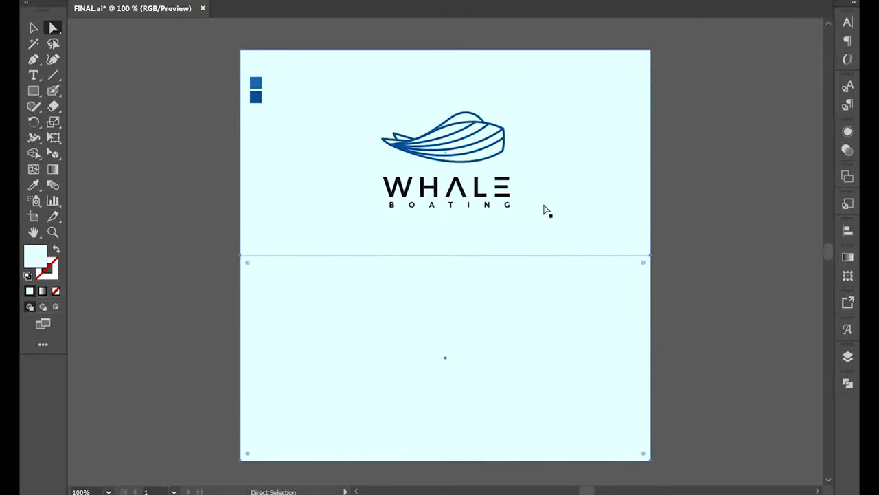
key("ctrl+z")
Duplicate the logo into the lower half and put a dark blue rectangle behind it
key("v")
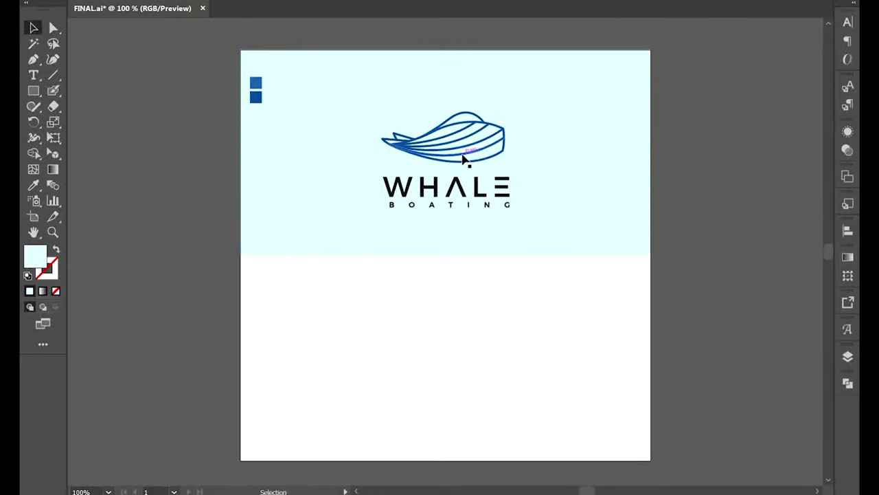
left_click_drag(463, 158, 464, 356)
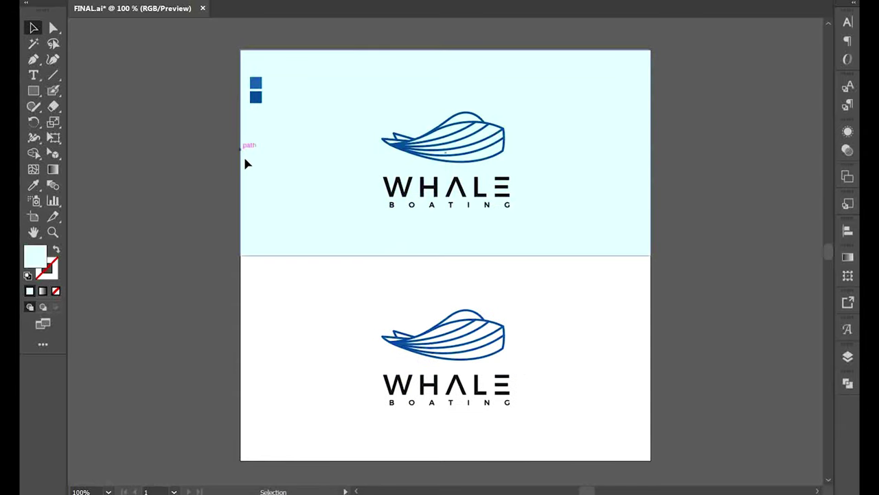
key("m")
left_click_drag(359, 296, 539, 368)
key("a")
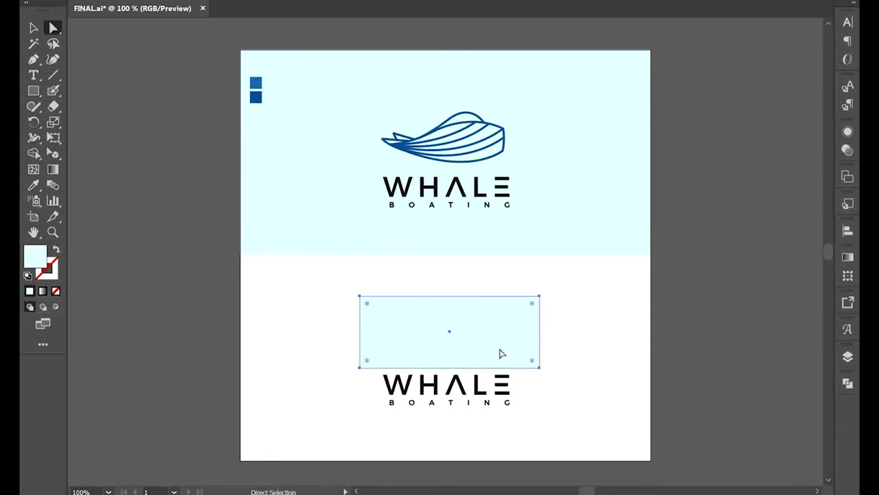
key("ctrl+shift+bracketleft")
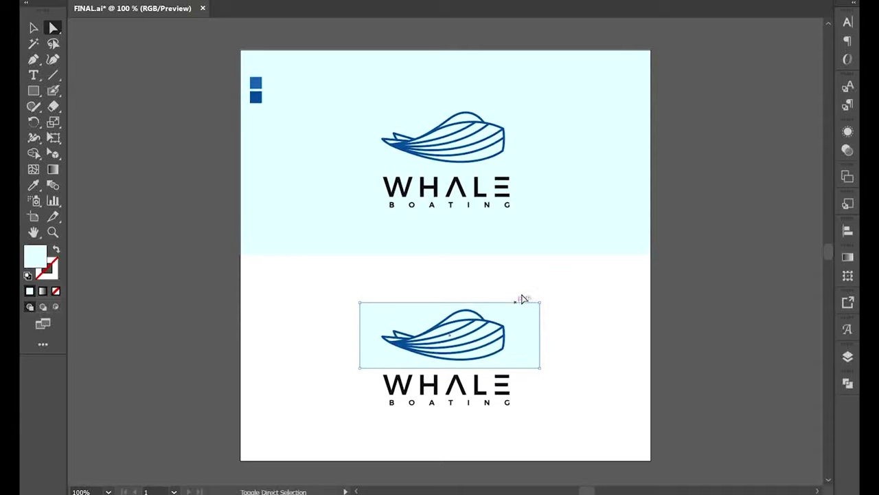
key("i")
left_click(255, 97)
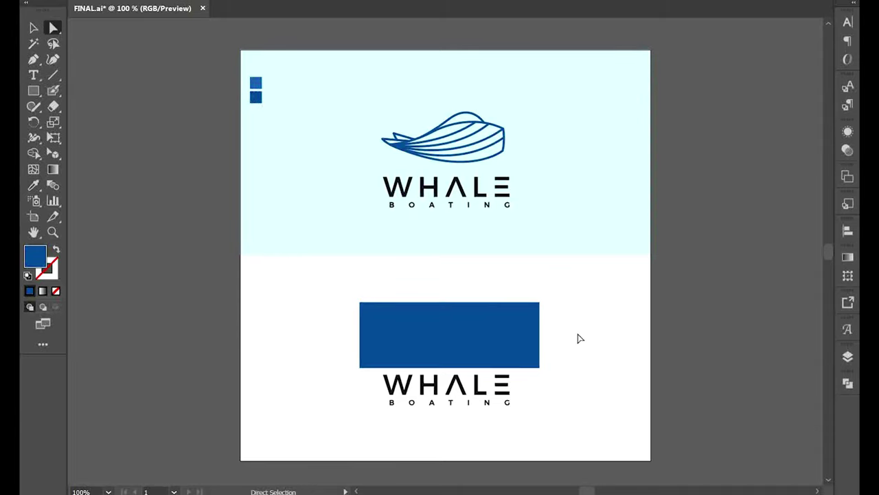
Ungroup the lower logo and Pathfinder-divide the rectangle along the whale's outlines
key("v")
right_click(505, 321)
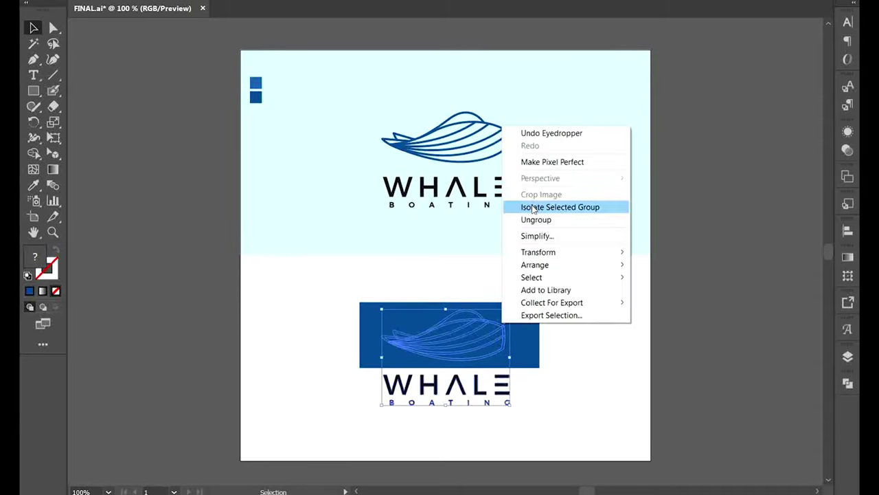
left_click(540, 220)
left_click(497, 334)
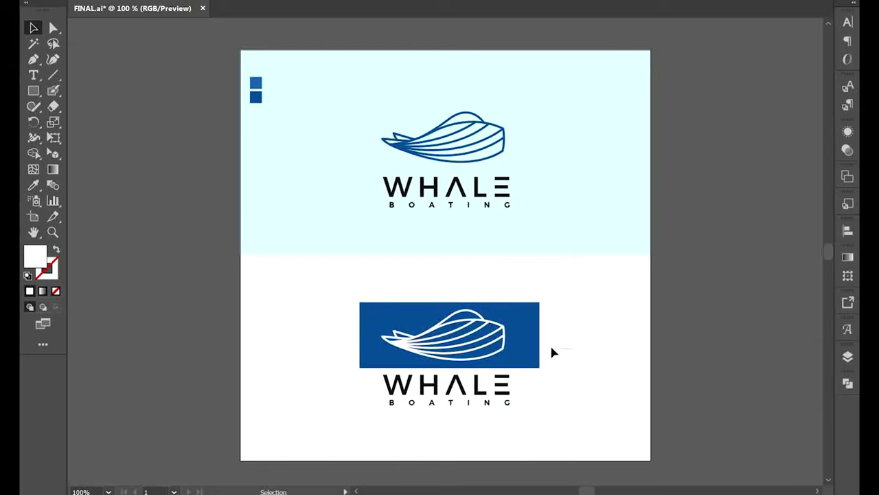
left_click_drag(549, 344, 525, 322)
left_click(848, 383)
left_click(697, 446)
Delete the outer rectangle piece and all same-fill white stripe pieces
key("a")
left_click(511, 331)
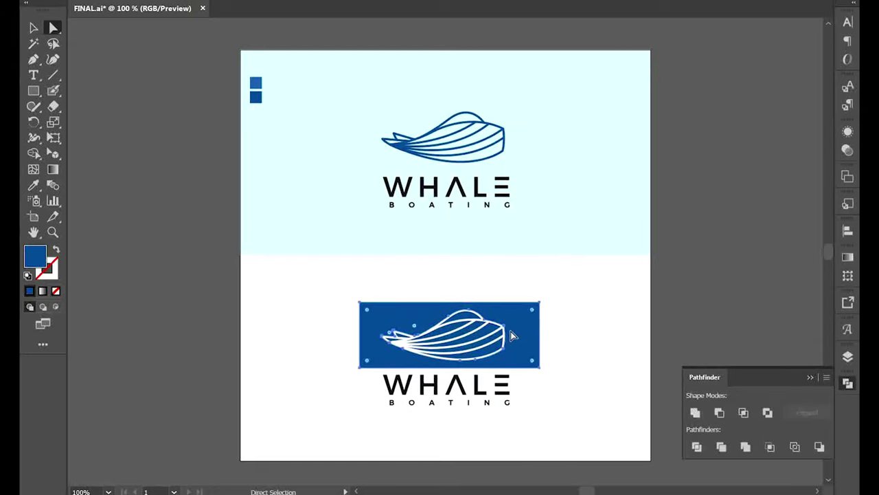
key("Delete")
left_click(505, 347)
left_click(199, 1)
mouse_move(206, 74)
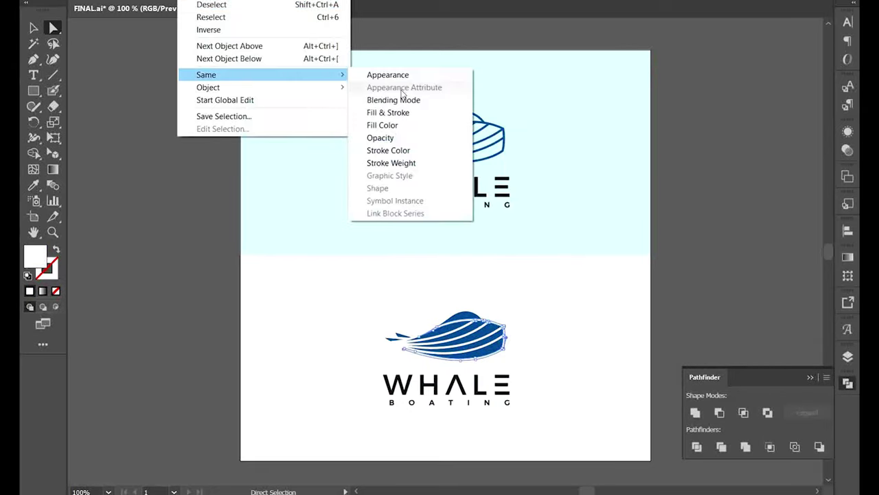
left_click(391, 125)
key("Delete")
Adjust the whale's tail and stripe tips, then zoom back out to the whole artboard
key("ctrl+equal")
key("ctrl+equal")
key("ctrl+equal")
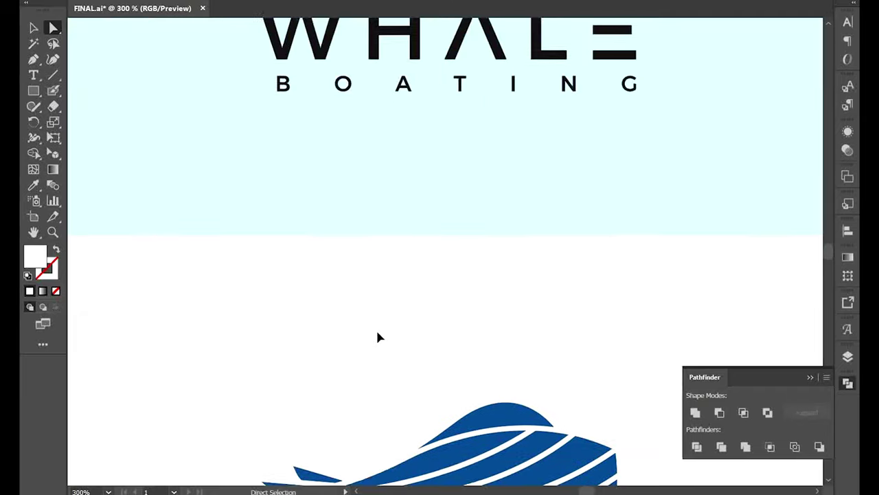
scroll(376, 328, "down", 5)
left_click_drag(295, 338, 340, 326)
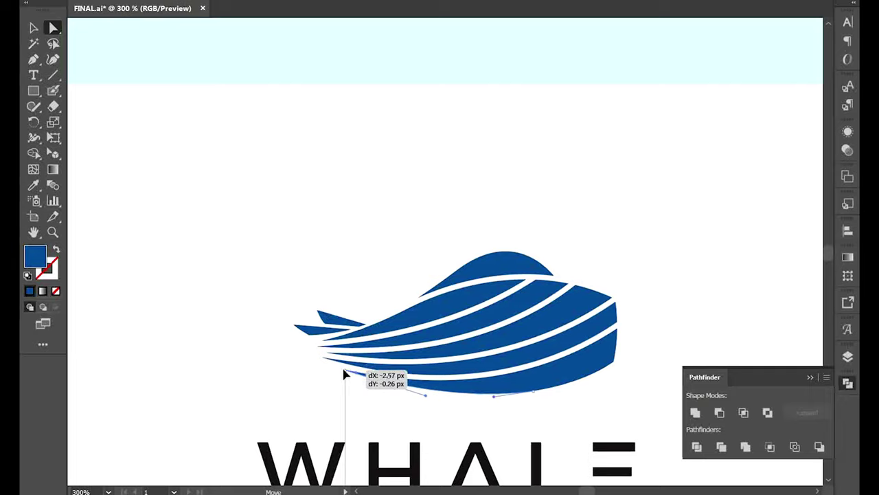
left_click_drag(345, 374, 313, 344)
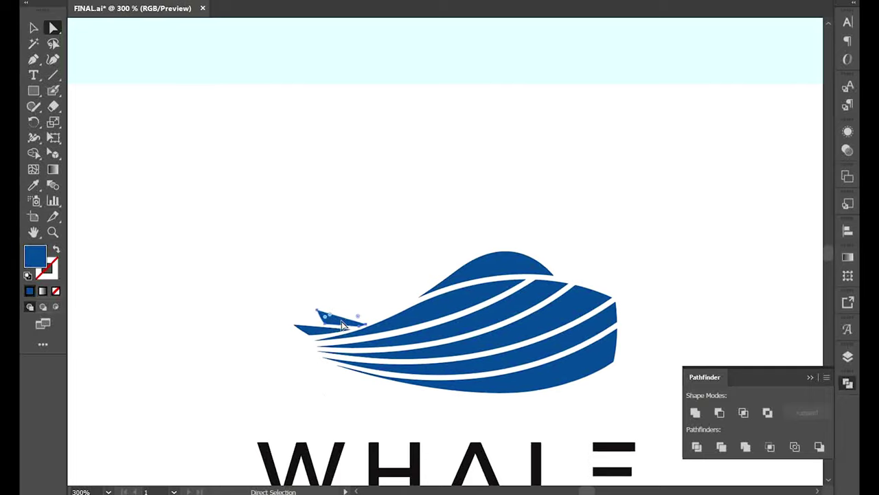
left_click(812, 377)
key("ctrl+minus")
key("ctrl+minus")
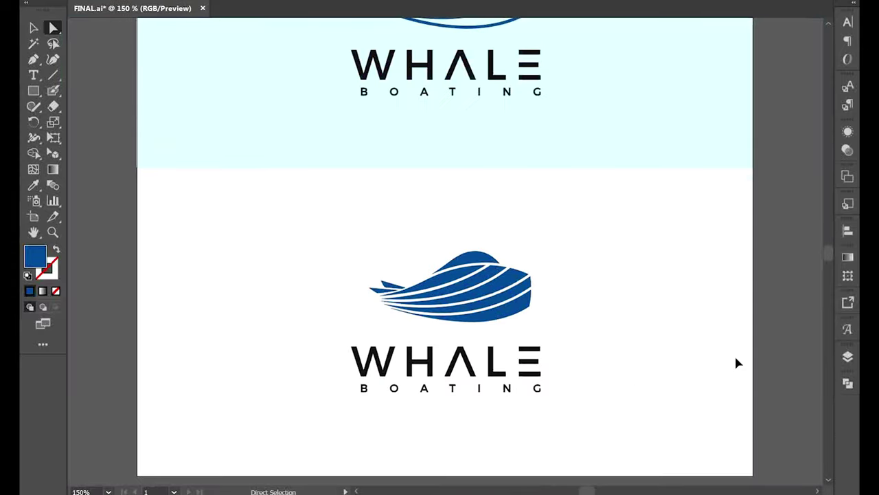
key("ctrl+minus")
scroll(550, 238, "up", 2)
Nudge the WHALE BOATING text closer, group the lower logo and enlarge it slightly
key("v")
left_click_drag(543, 329, 350, 272)
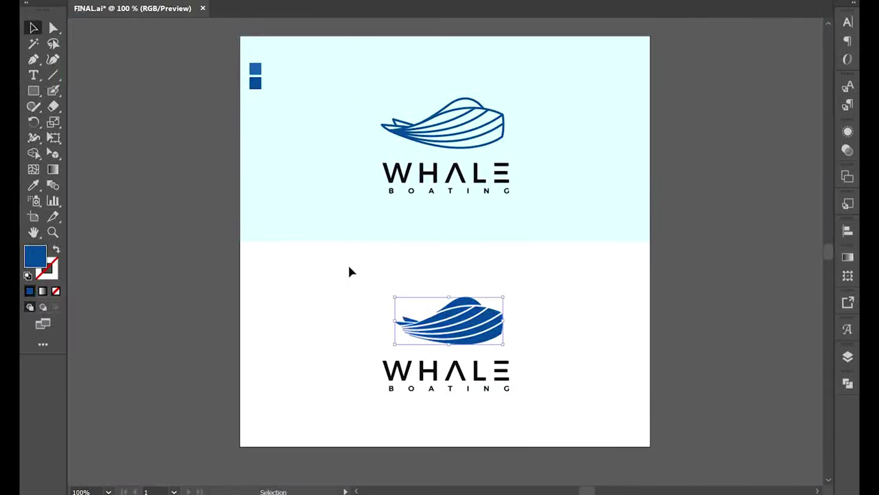
left_click_drag(462, 373, 467, 371)
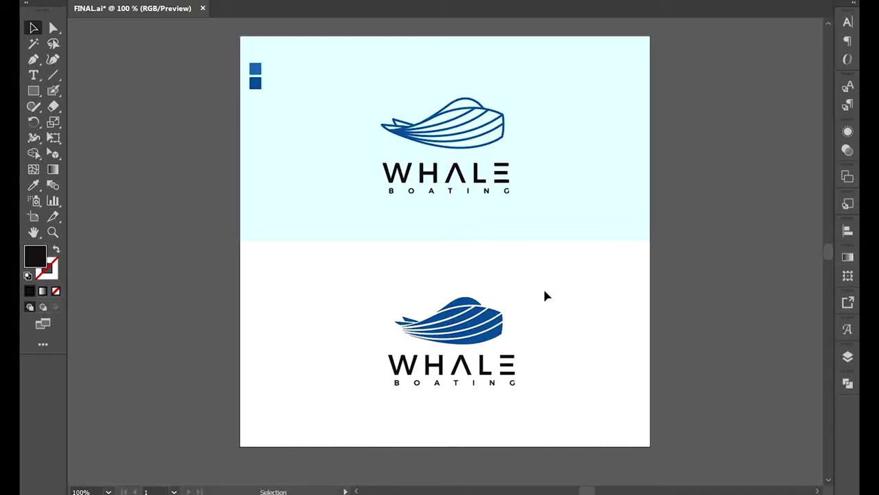
left_click_drag(542, 405, 412, 291)
right_click(455, 308)
left_click(498, 391)
left_click_drag(452, 385, 454, 397)
Stretch the light cyan background to cover the whole artboard
left_click(579, 268)
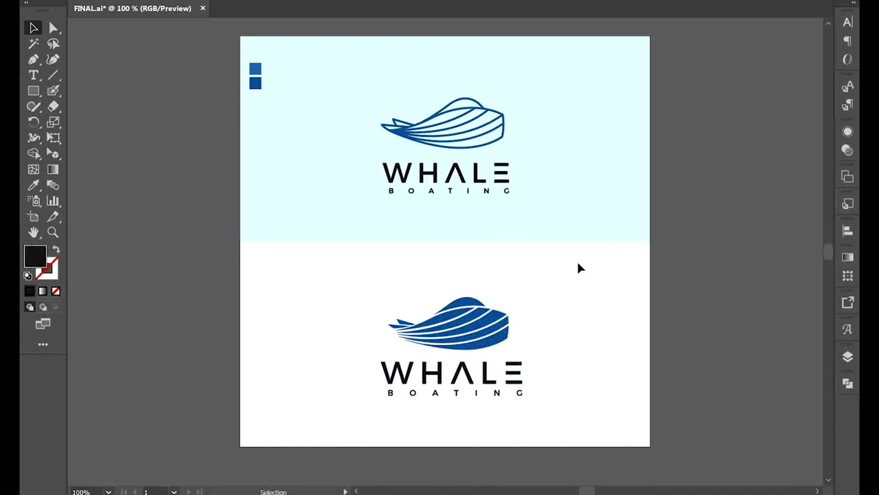
left_click(443, 242)
left_click_drag(444, 242, 446, 446)
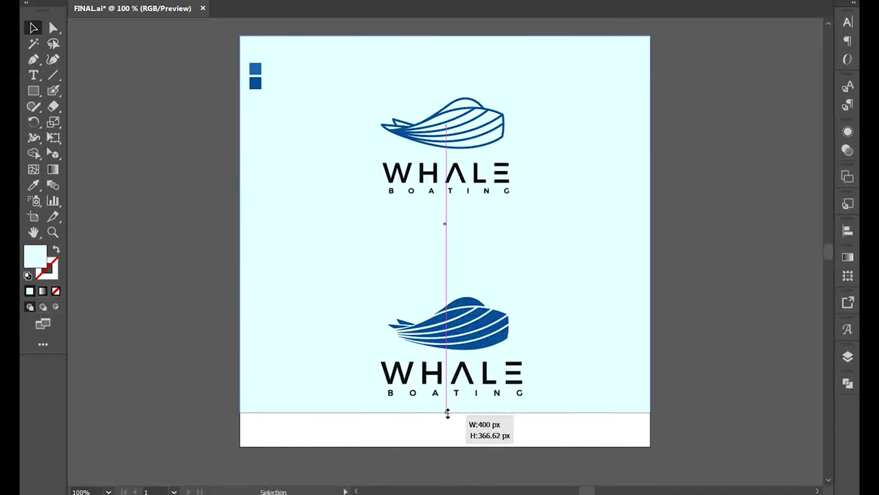
left_click(453, 463)
Colour the lower logo and its text medium blue, and shrink the cyan background to the top half
left_click(494, 323)
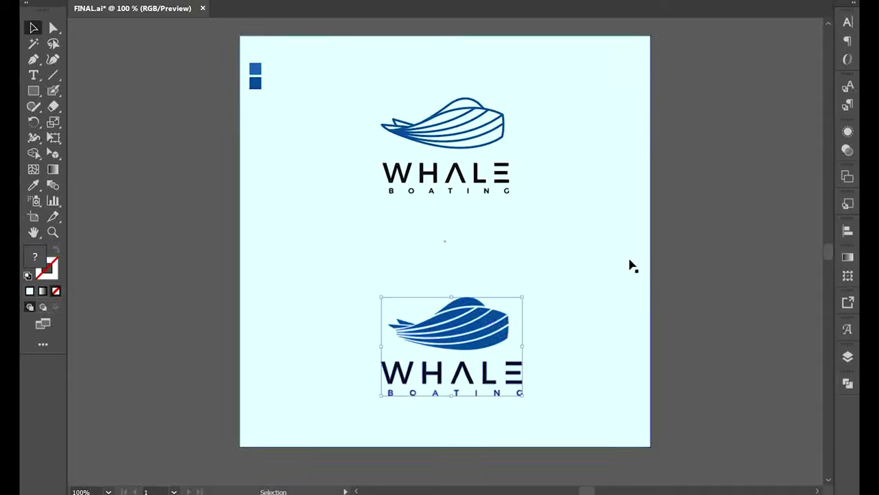
left_click(734, 243)
left_click(485, 320)
key("i")
left_click(254, 68)
key("a")
left_click(727, 184)
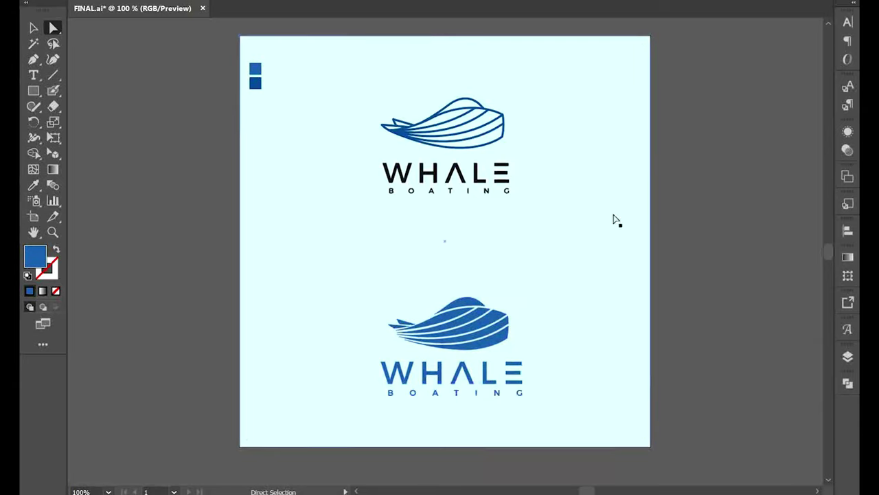
left_click(255, 82)
key("ctrl+z")
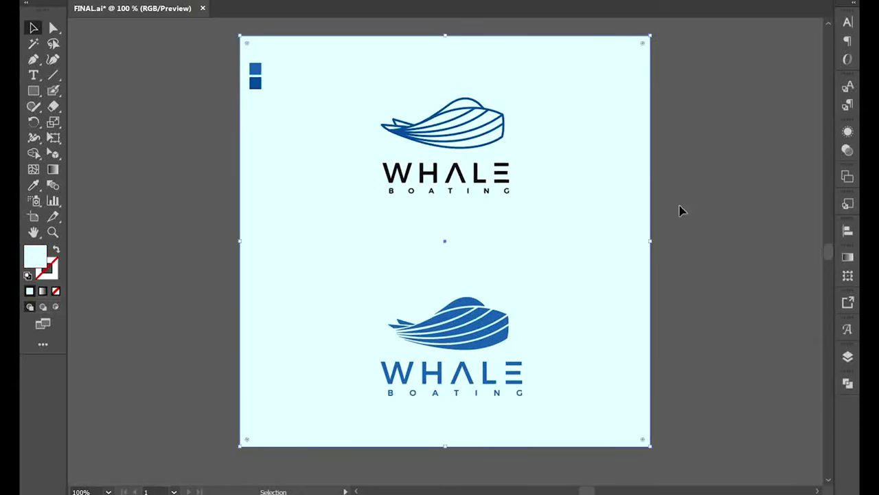
left_click_drag(462, 445, 455, 241)
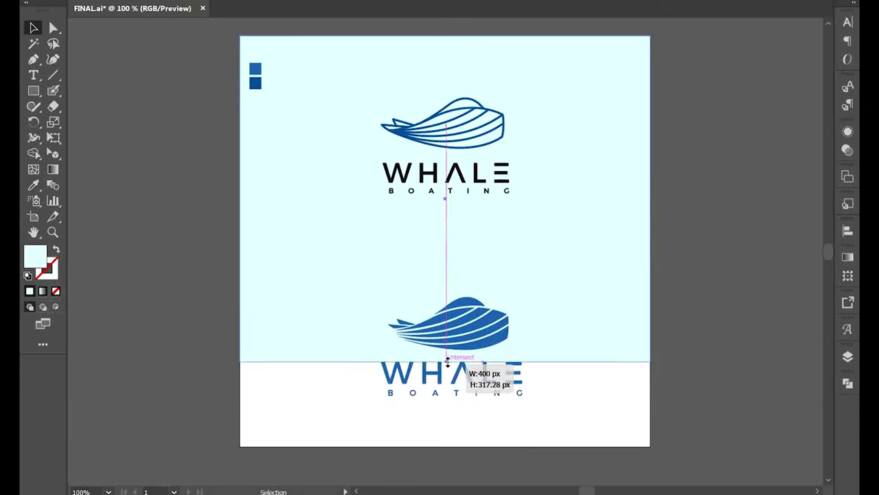
Recolour the lower logo with the light cyan sampled from the top panel
left_click(480, 323)
key("i")
left_click(538, 213)
Copy the cyan panel down into the lower half and fill it dark blue
key("v")
left_click(447, 237)
left_click_drag(447, 241, 443, 440)
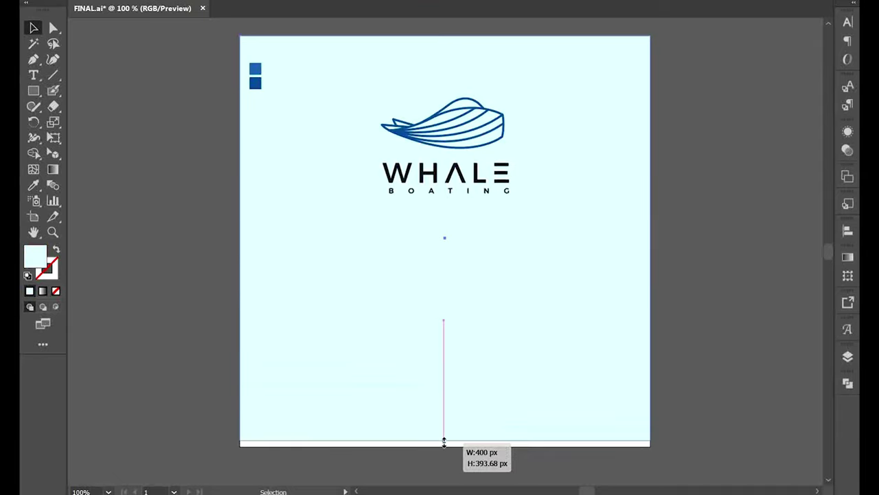
key("ctrl+z")
left_click_drag(582, 210, 582, 415)
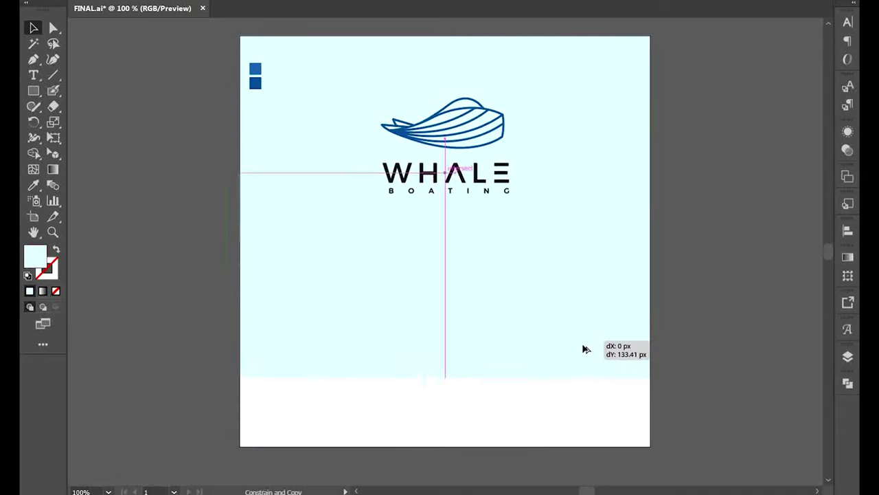
left_click(53, 26)
key("ctrl+z")
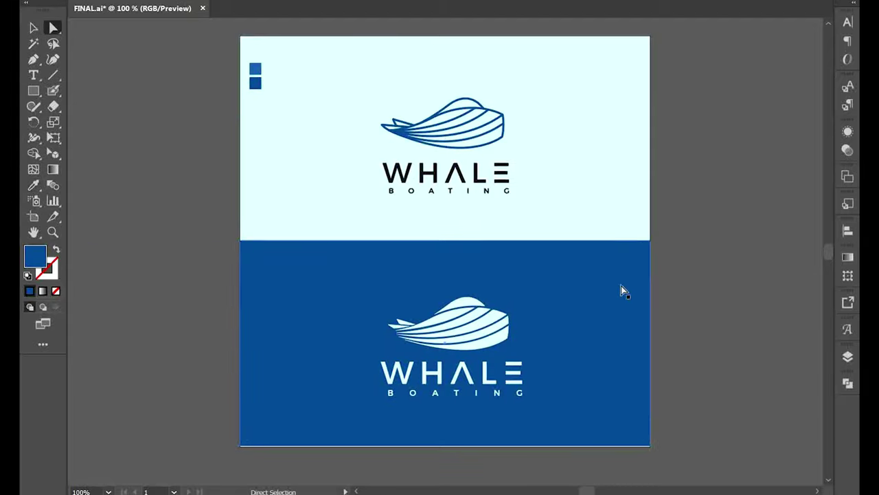
left_click(722, 295)
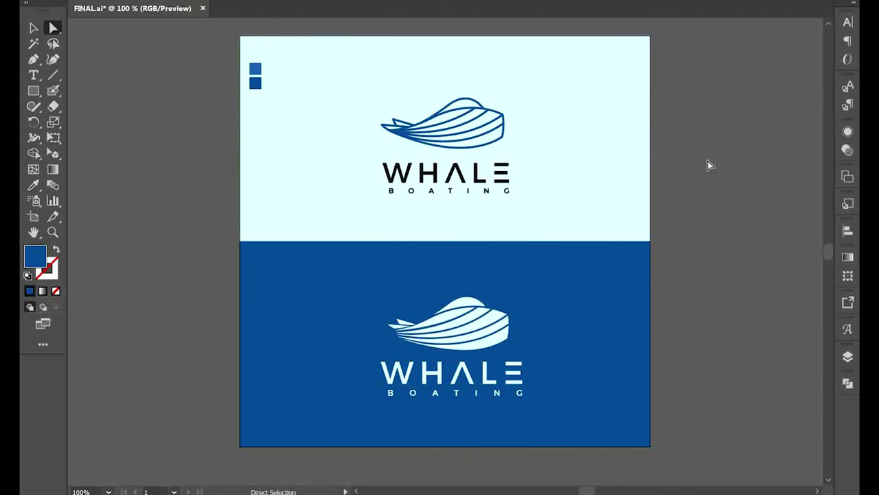
Add a large 'A' label at the top right and a copied 'B' label on the lower panel
key("t")
left_click(580, 77)
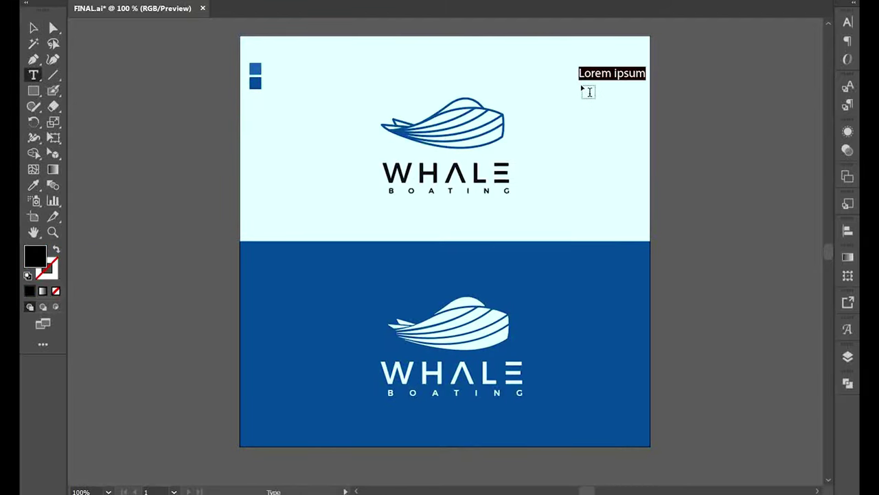
type("A")
key("Escape")
mouse_move(588, 80)
left_mouse_down()
mouse_move(618, 87)
mouse_move(605, 290)
left_mouse_up()
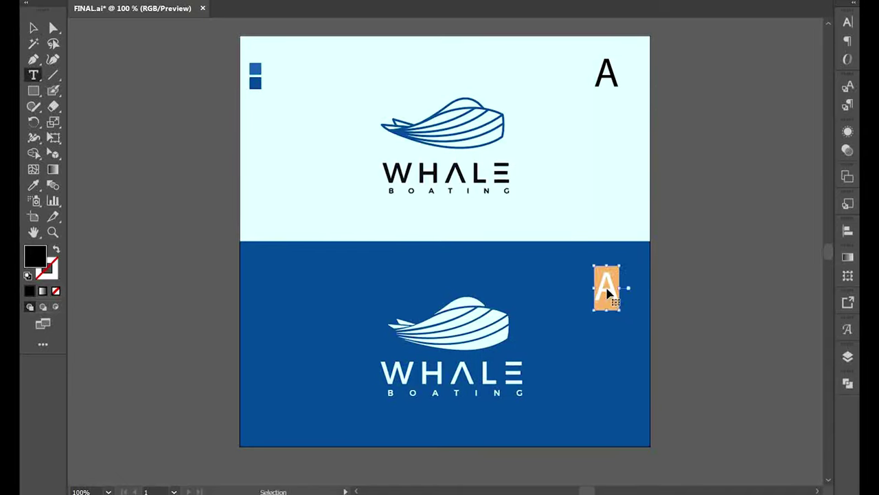
type("B")
key("Escape")
left_click(727, 248)
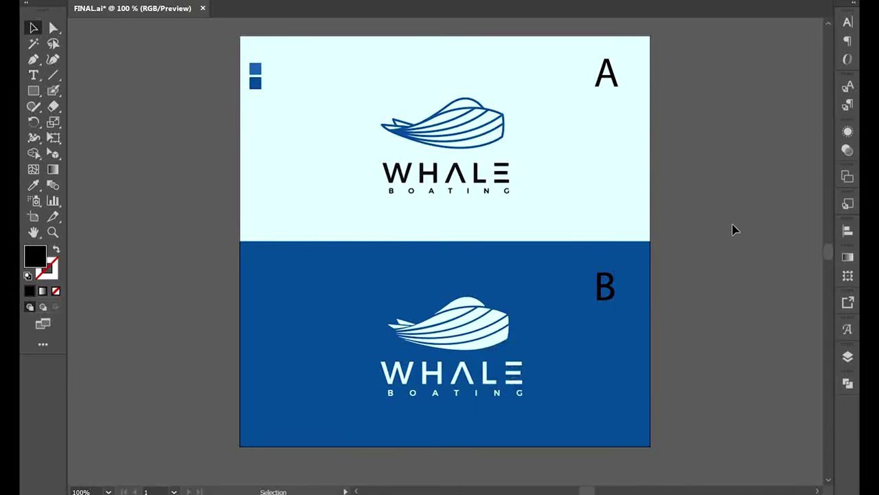